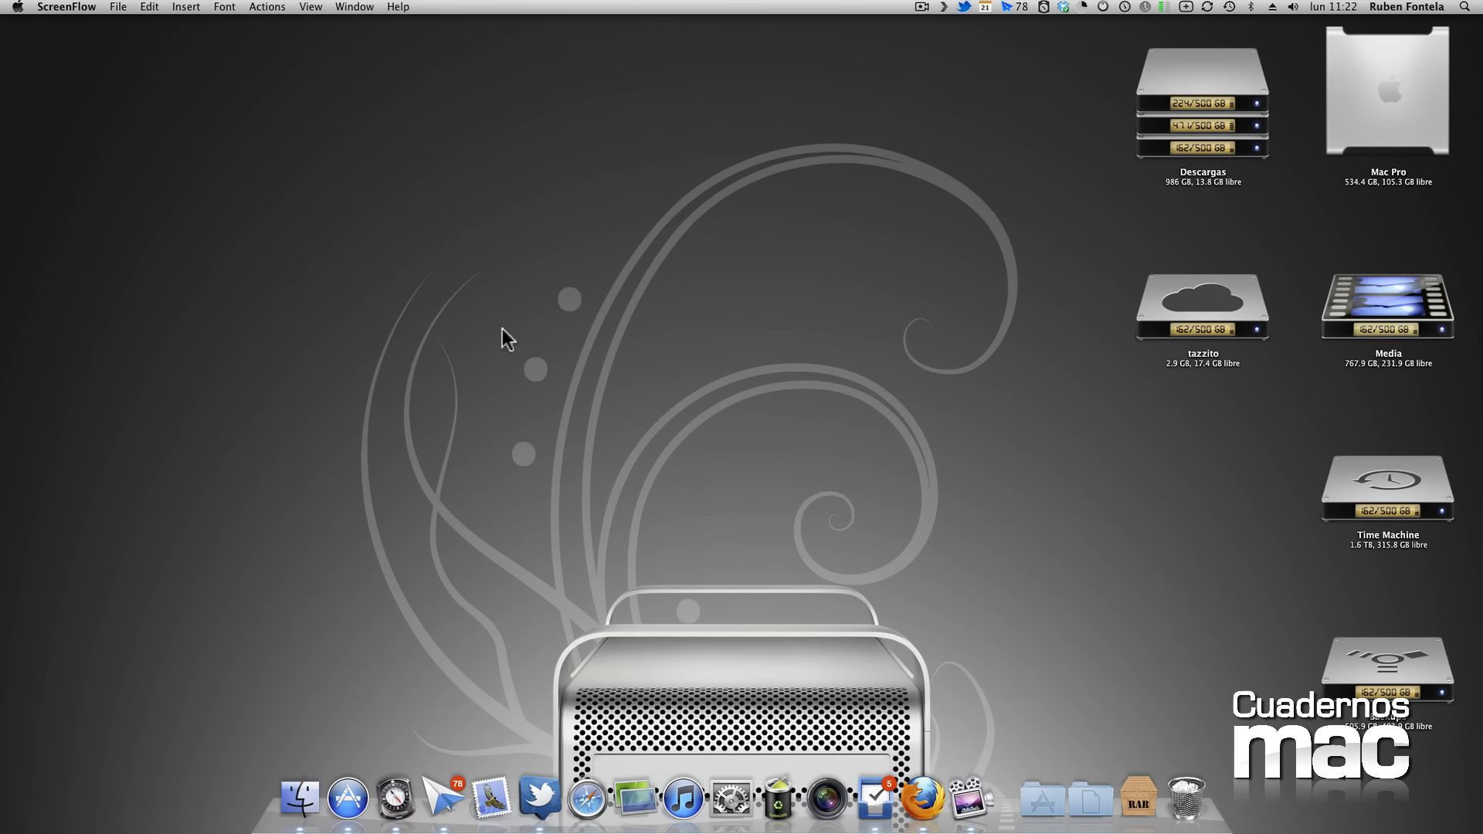
Launch Pixelmator and close its welcome dialog
left_click(348, 798)
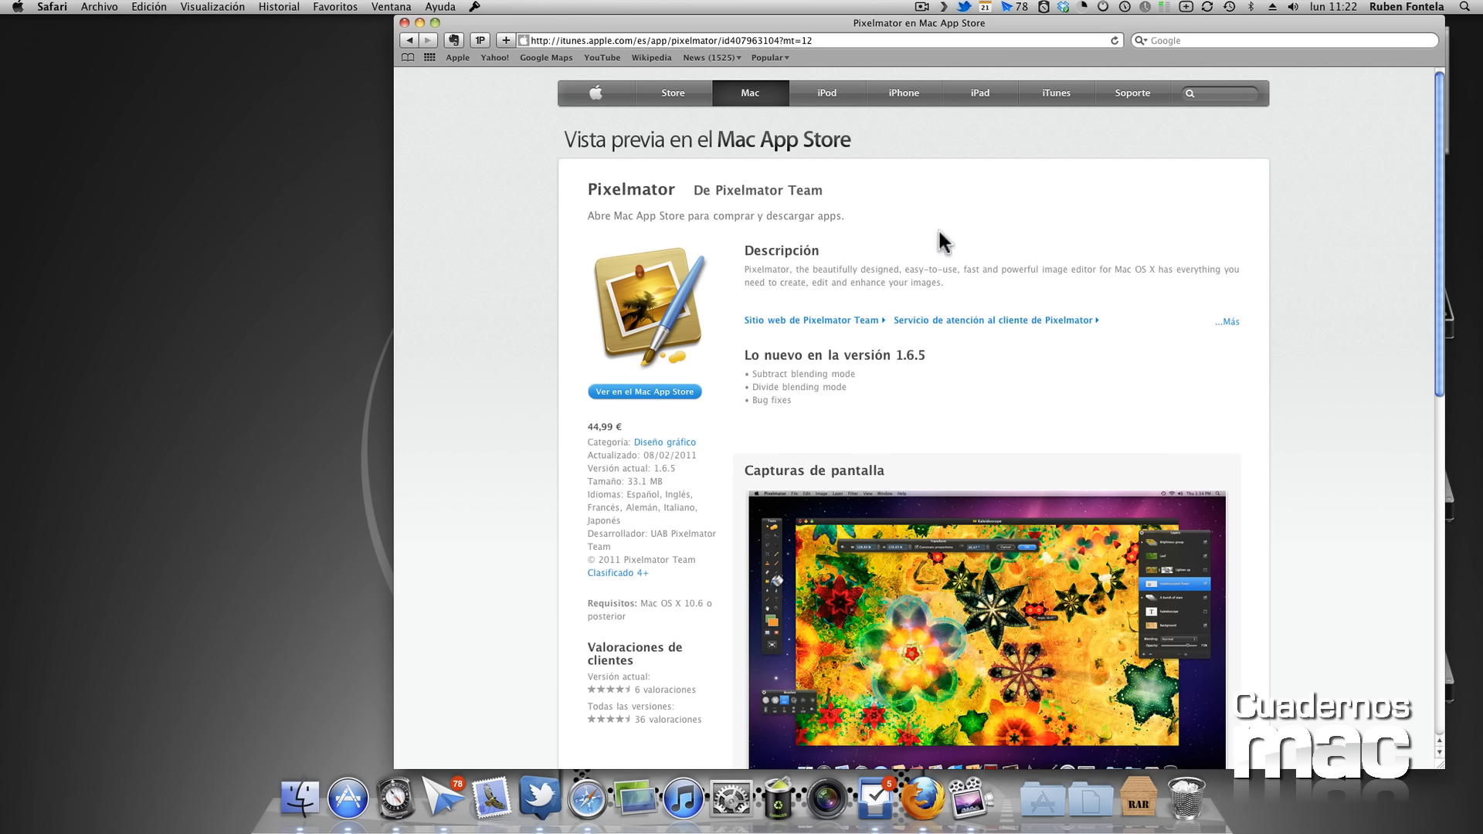
key("F11")
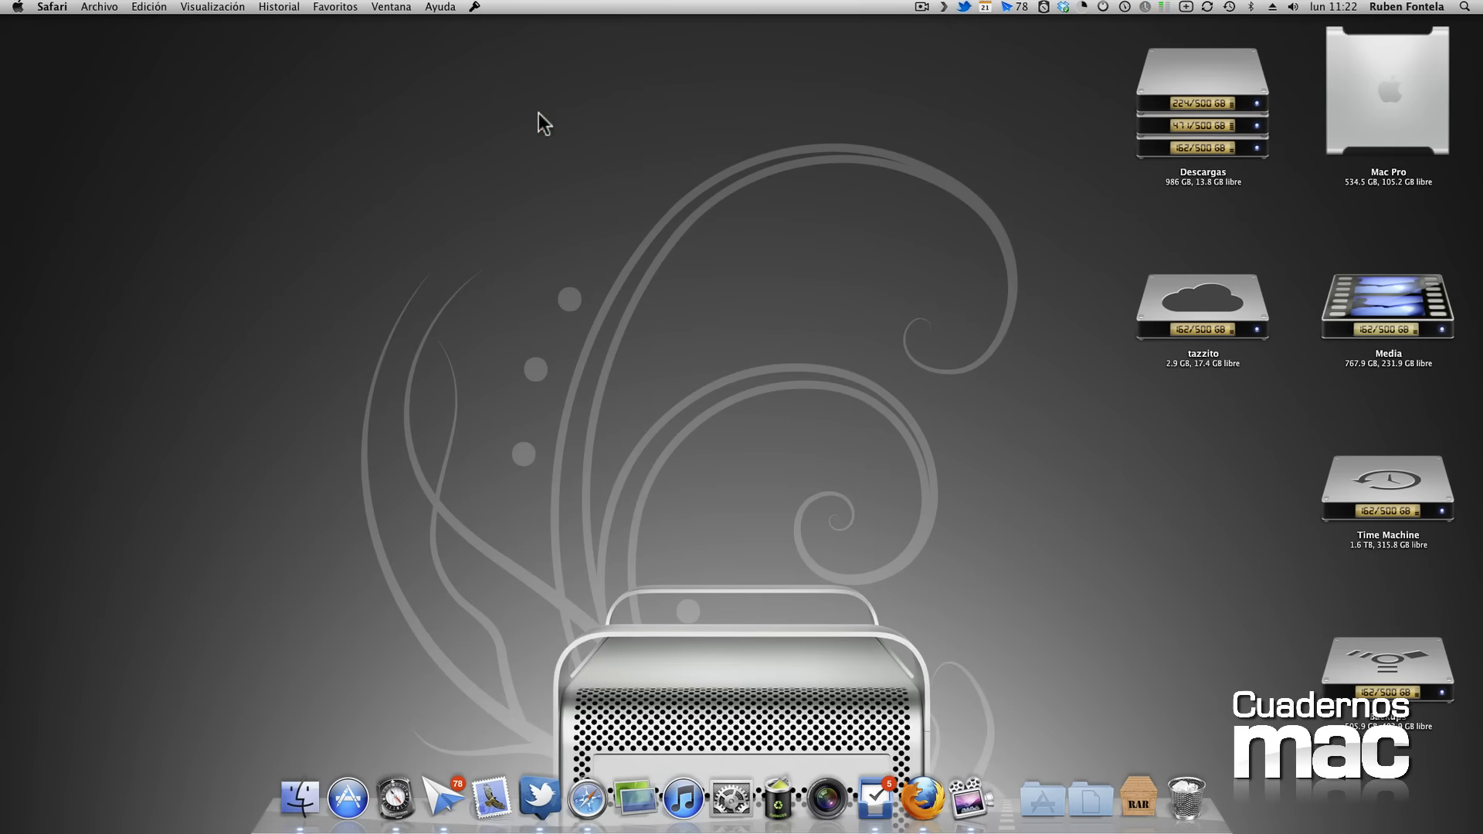
key("super+space")
type("p")
key("super+3")
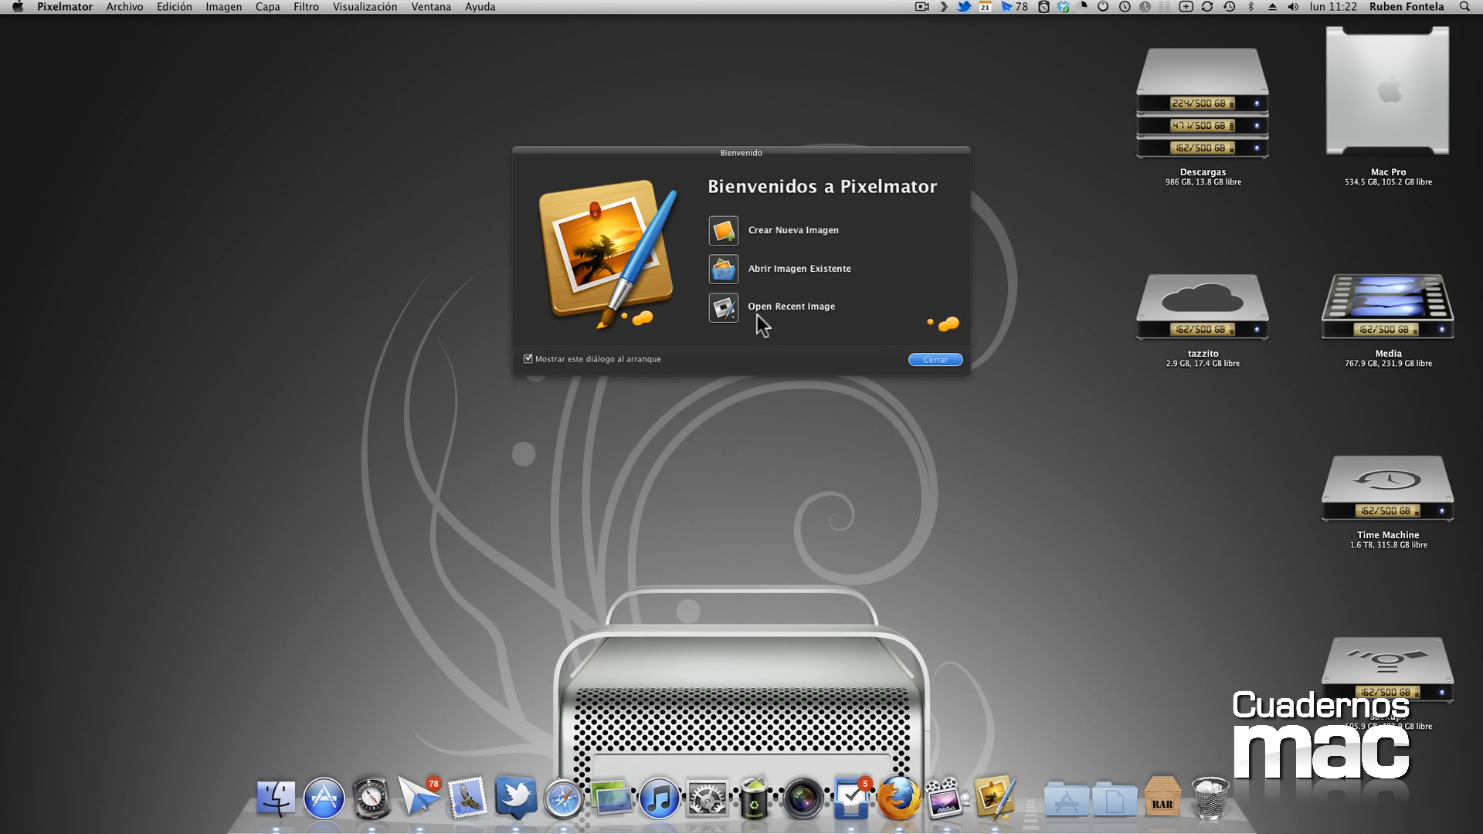
left_click(936, 360)
left_click(932, 360)
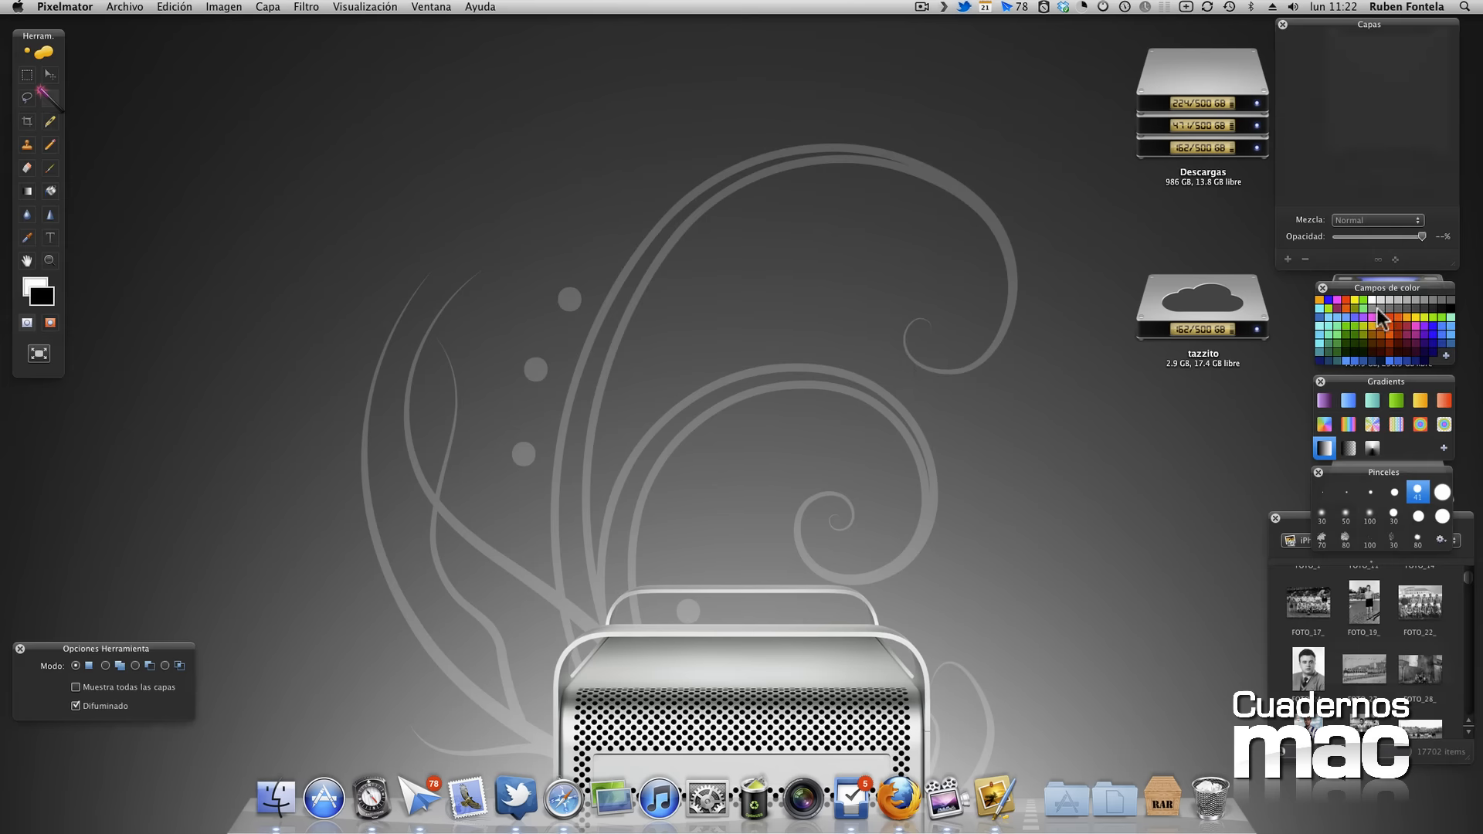
Hide the Brushes (Pinceles) and Gradients palettes from the workspace
mouse_move(1386, 382)
left_mouse_down()
mouse_move(1165, 249)
mouse_move(1165, 133)
mouse_move(1183, 293)
mouse_move(1339, 374)
mouse_move(1379, 376)
left_mouse_up()
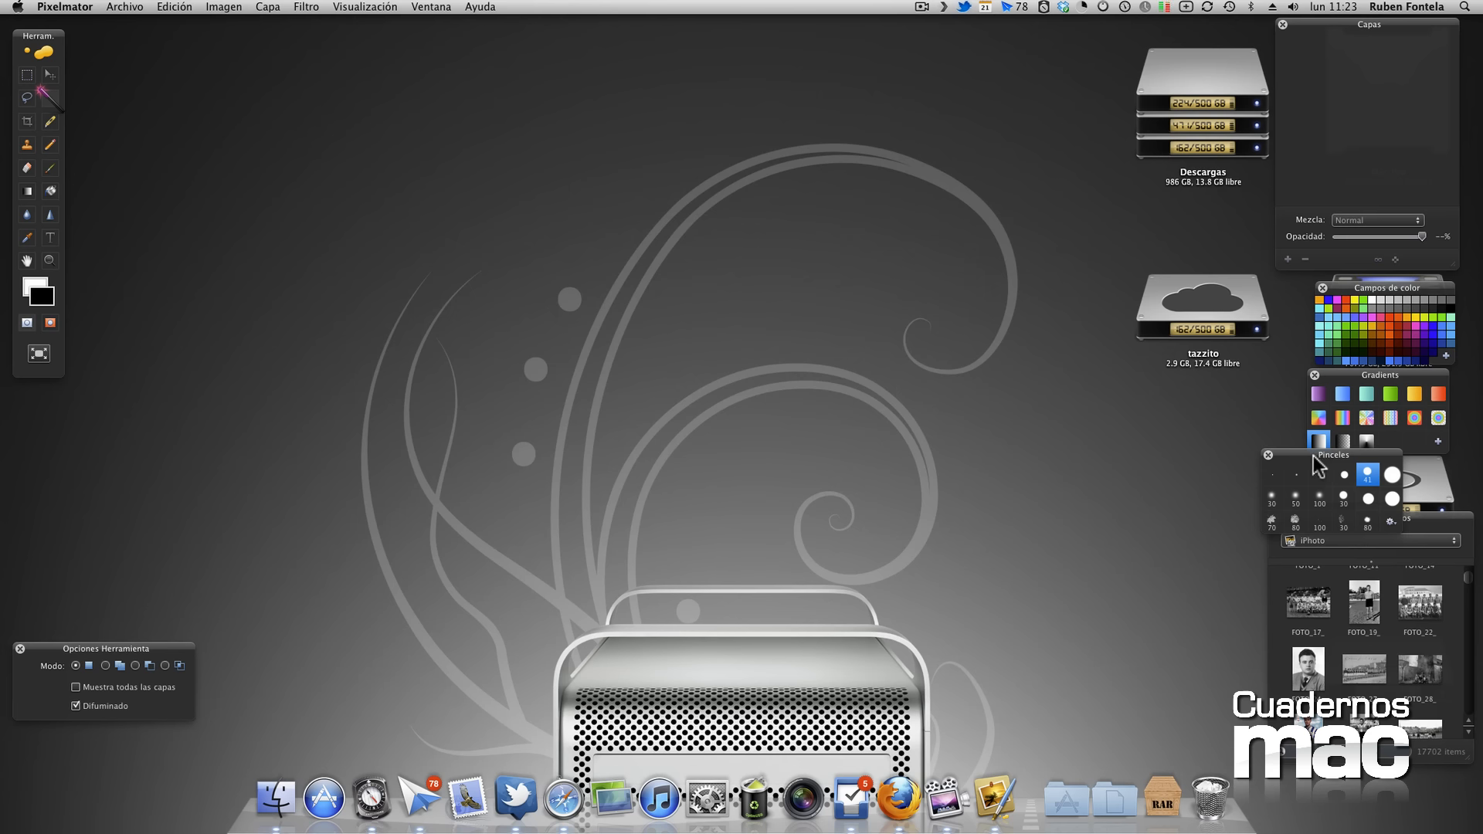
left_click(367, 7)
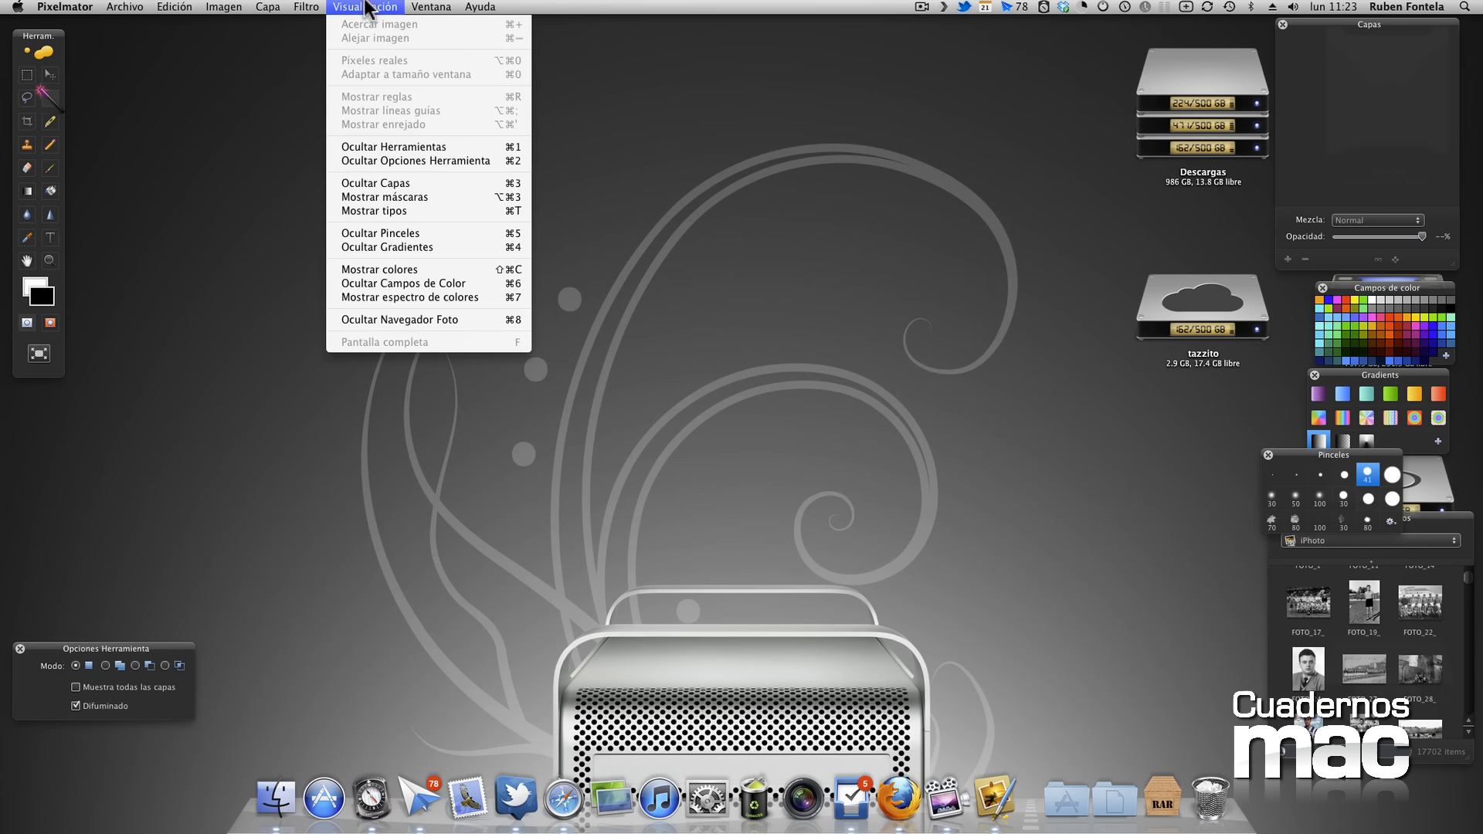
left_click(392, 232)
left_click(363, 7)
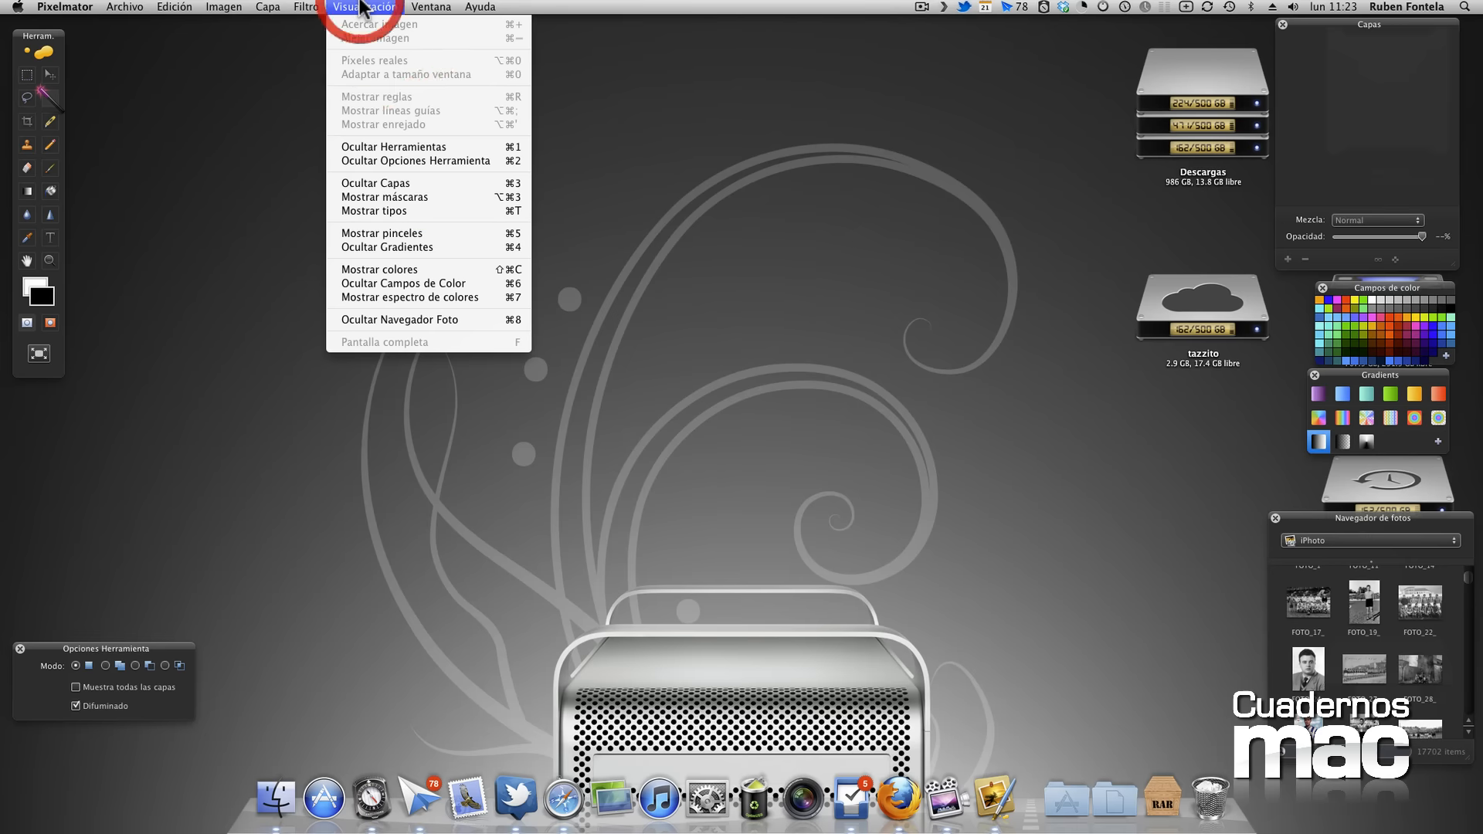
left_click(387, 247)
Place the photo browser palette directly under the colour swatches and keep iPhoto as its source
left_click_drag(1369, 512, 1356, 372)
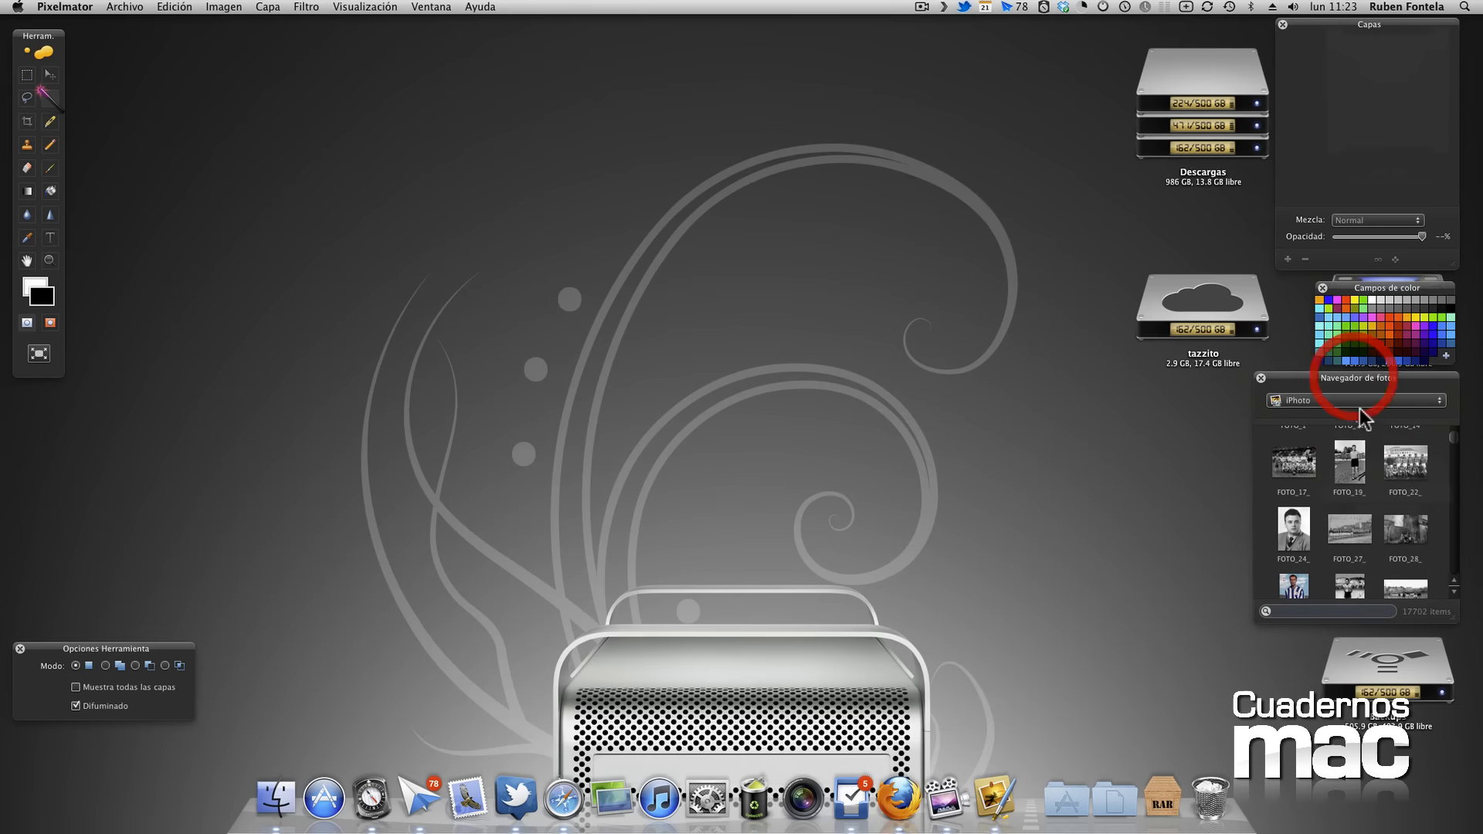
left_click(1357, 400)
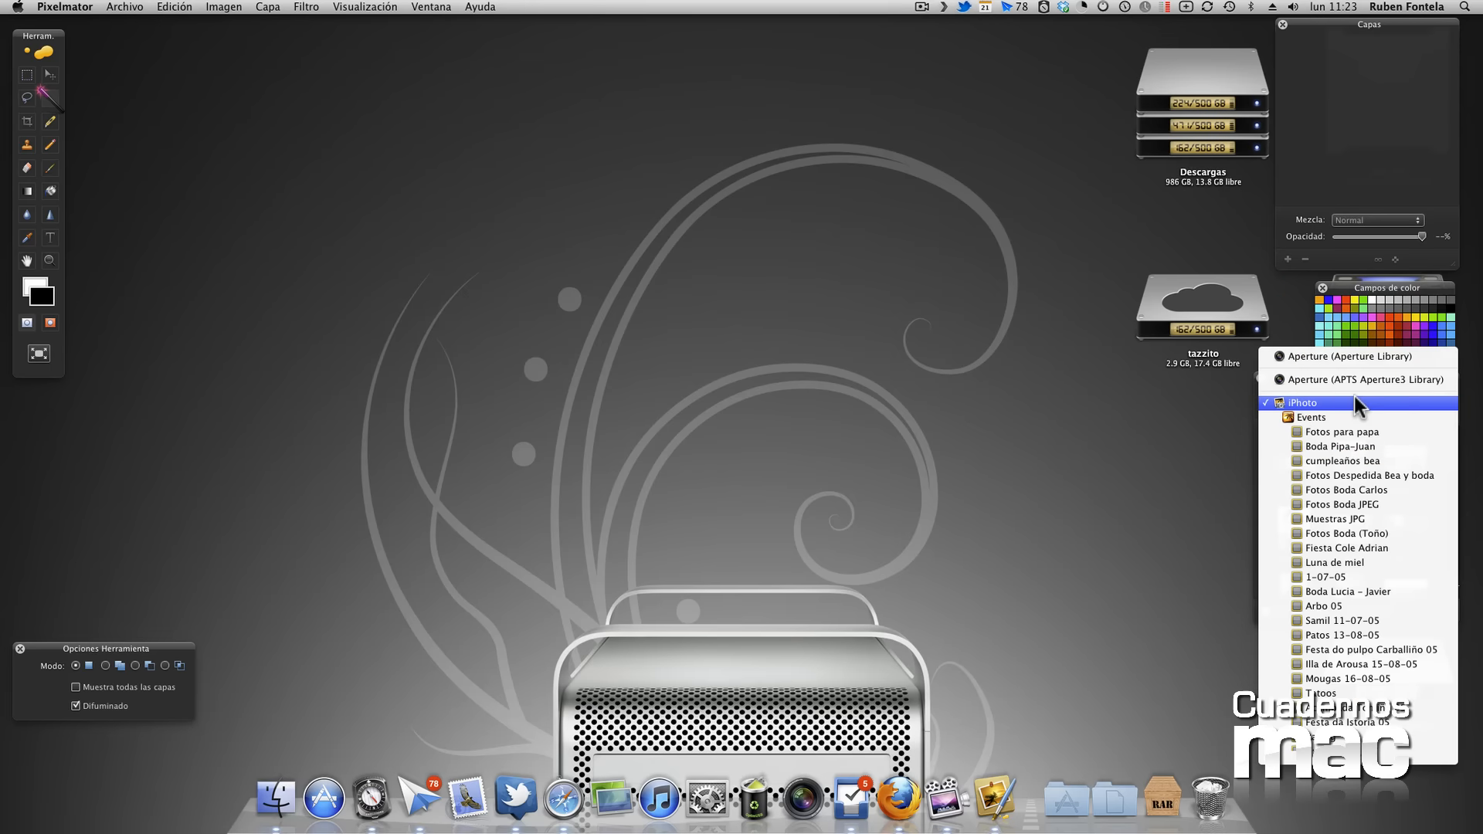
left_click(1356, 401)
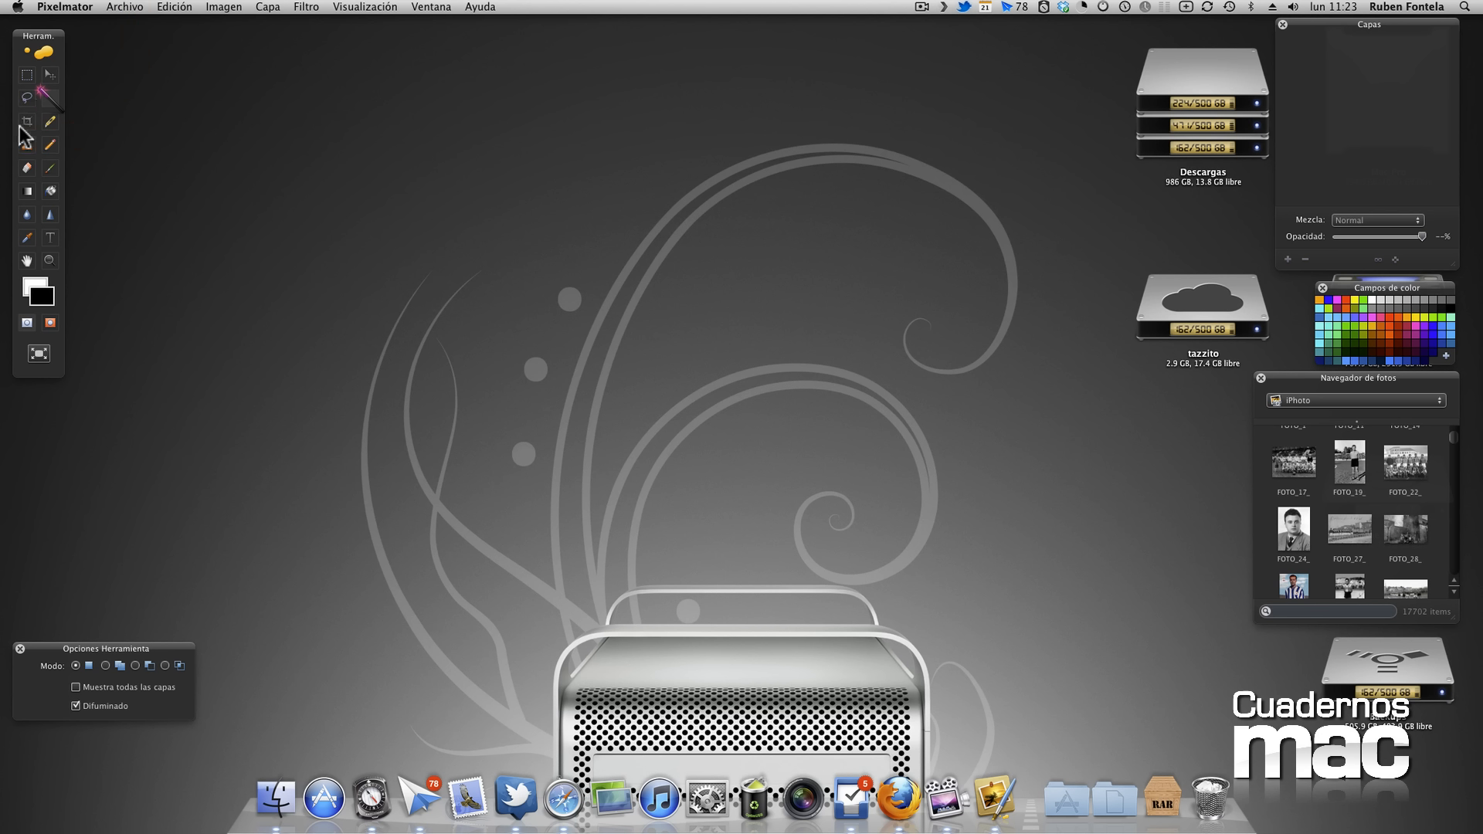
Show the options of the Rectangular Marquee and Move tools, nudging the tool options palette closer to the screen edge
left_click(27, 75)
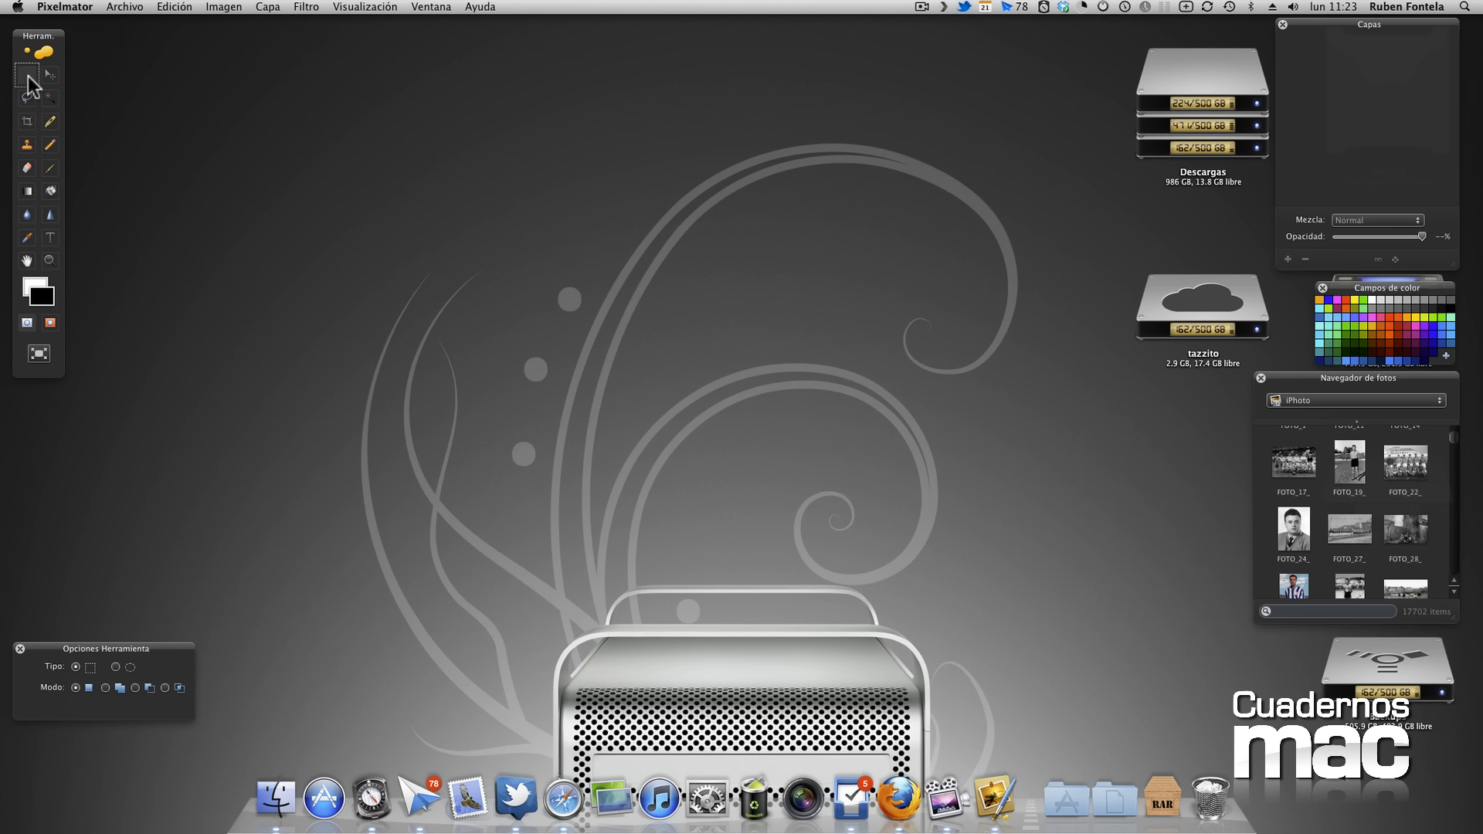
left_click(119, 642)
left_click_drag(120, 642, 116, 647)
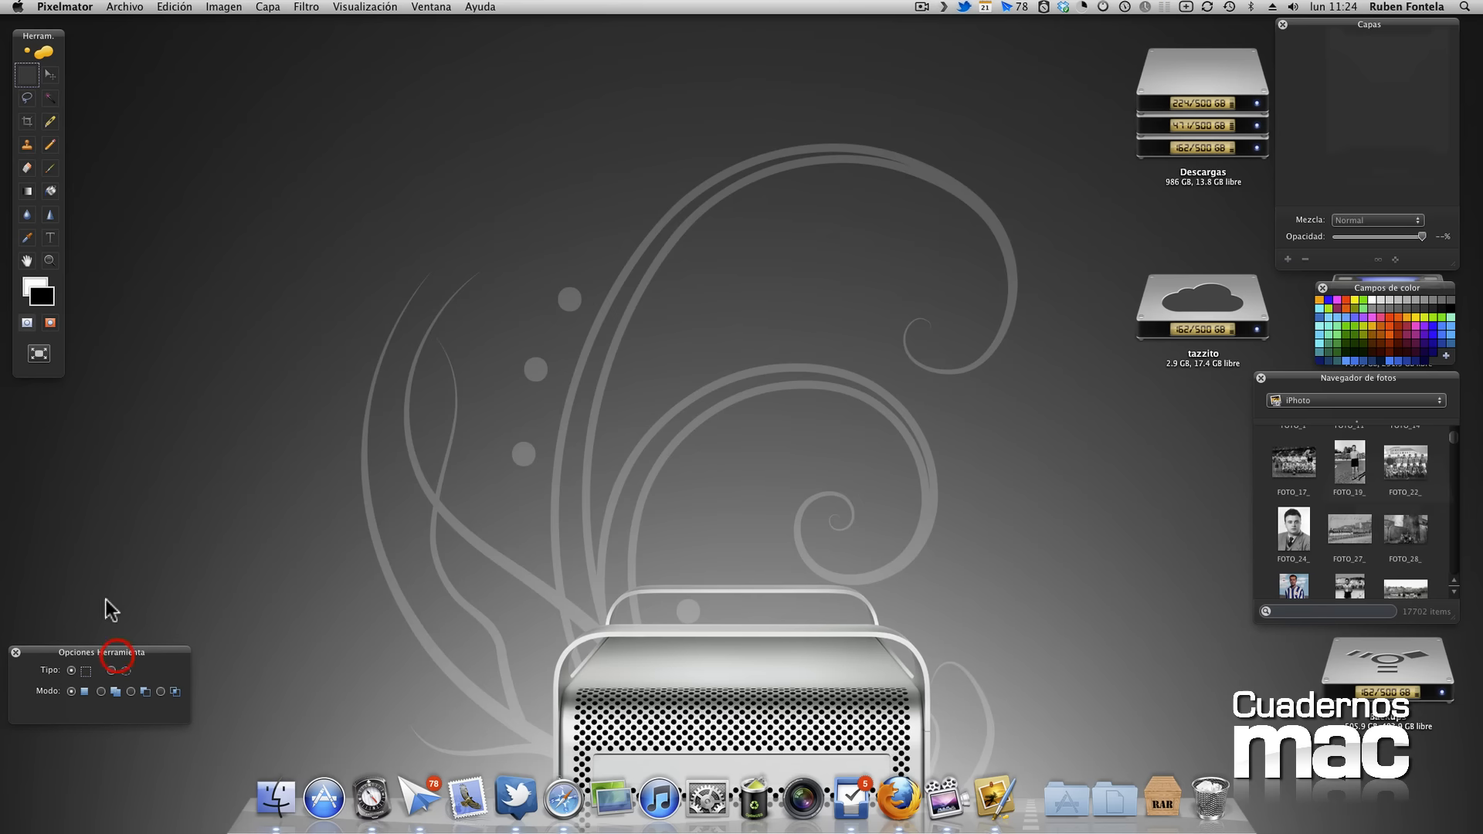
left_click(54, 75)
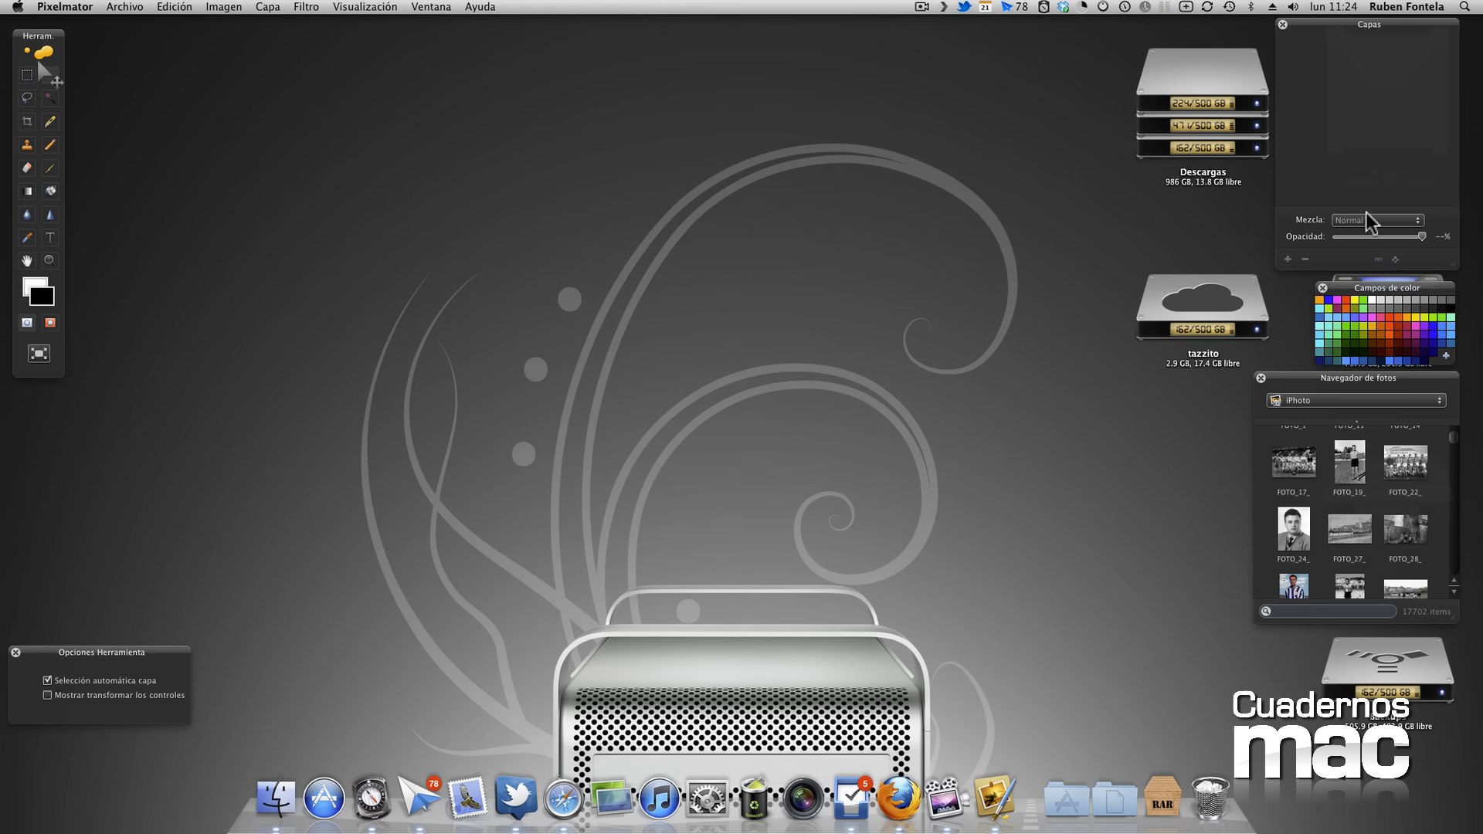
Open Fotos para arreglar 014.jpg from the photo browser and shift its window clear of the palettes
left_click(1351, 91)
scroll(1385, 543, "down", 5)
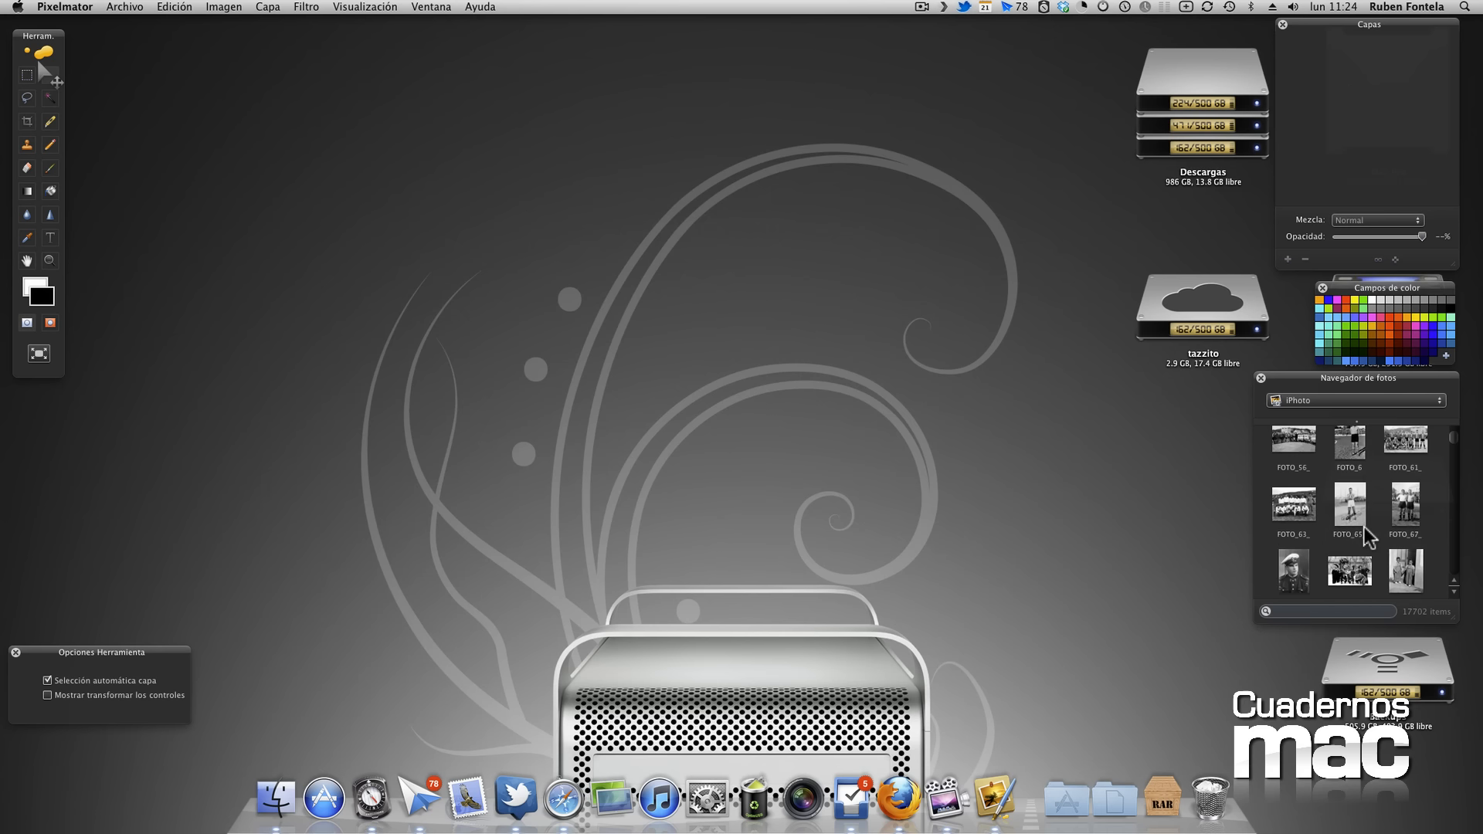
scroll(1360, 525, "down", 10)
double_click(1294, 499)
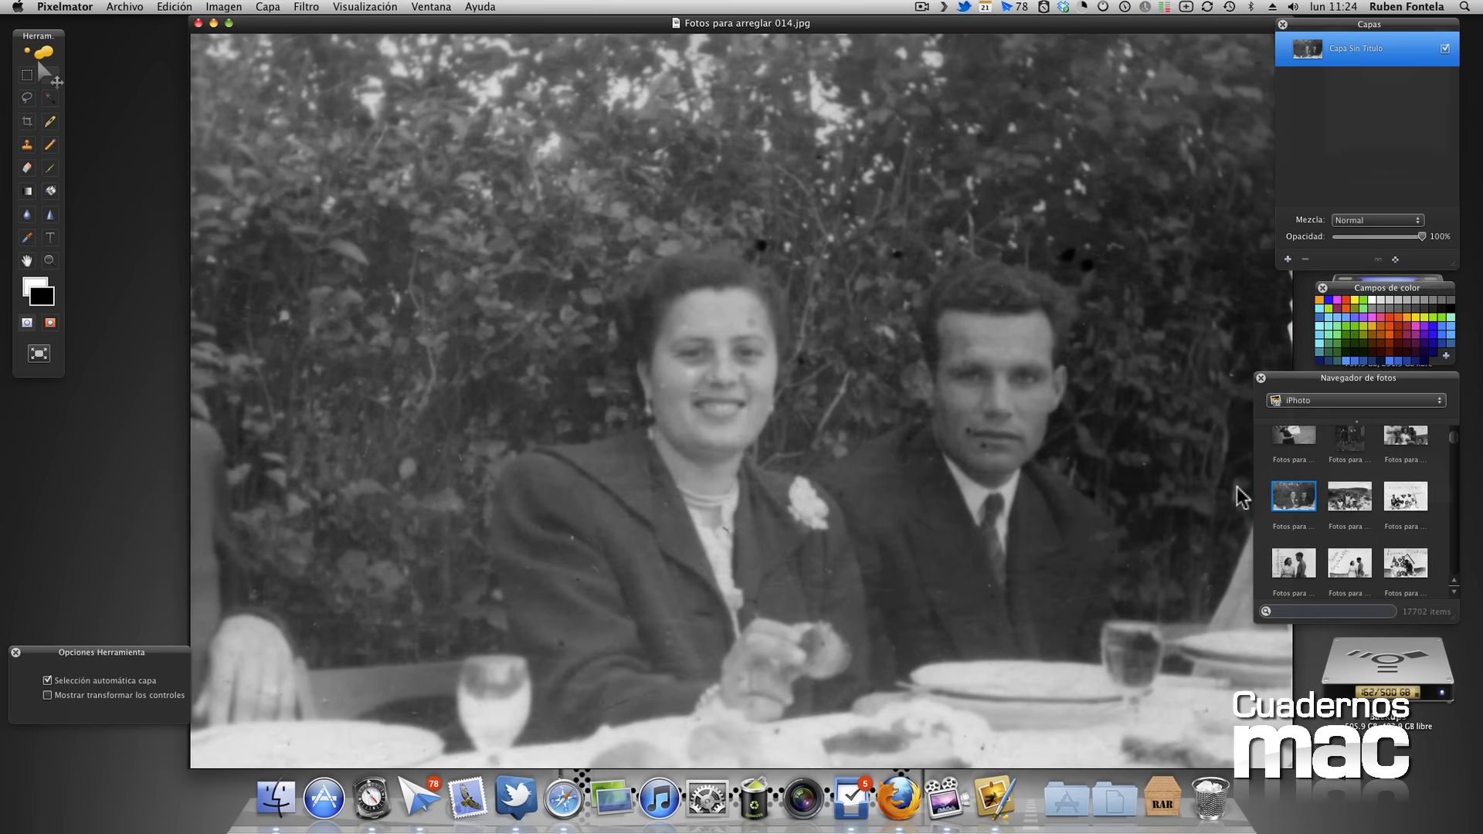
left_click_drag(782, 31, 703, 31)
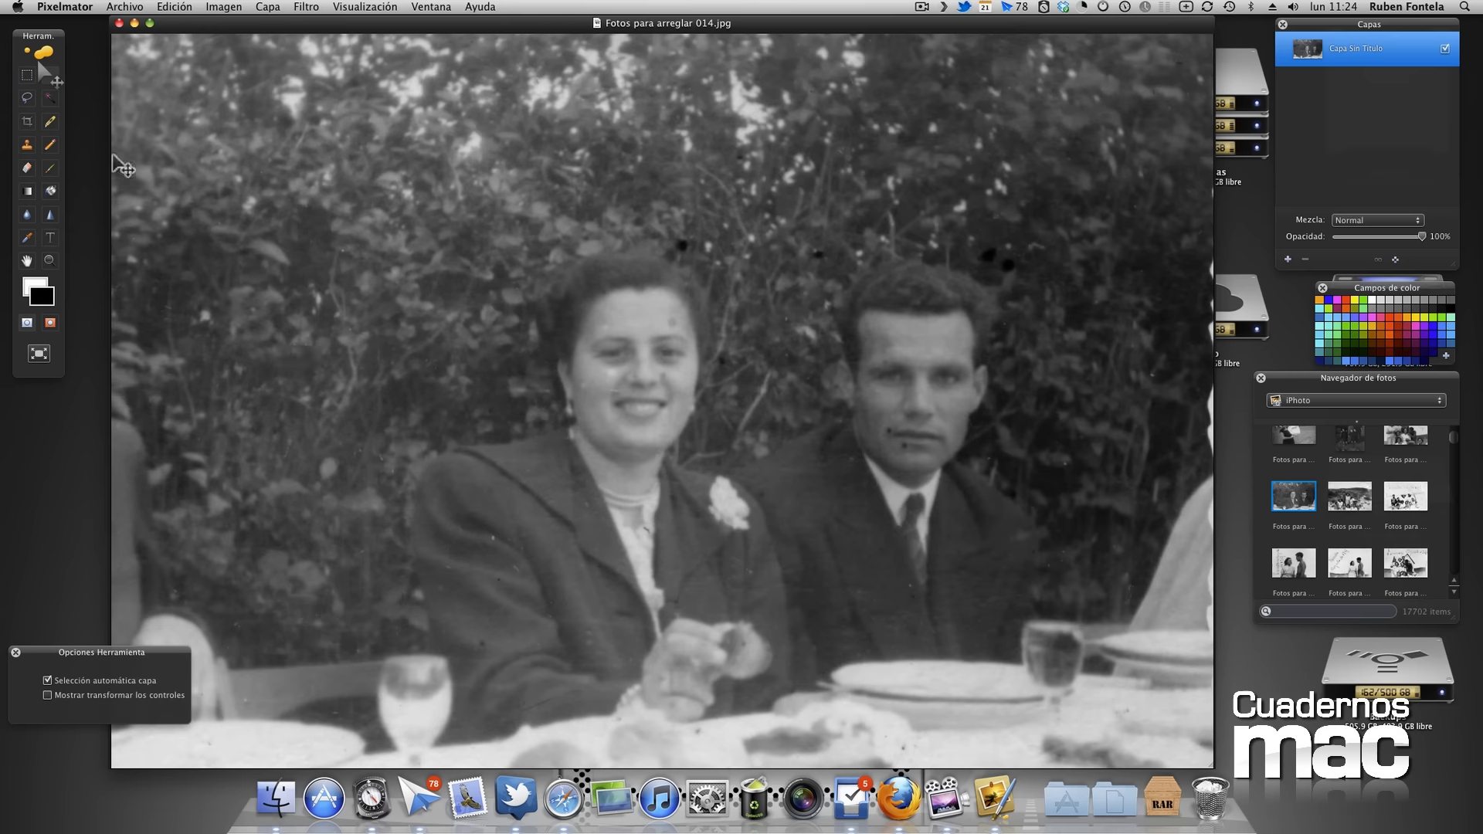
Remove the two black spots beside the man's hair with the Clone Stamp, sampling the nearby foliage
left_click(24, 148)
left_click(23, 150)
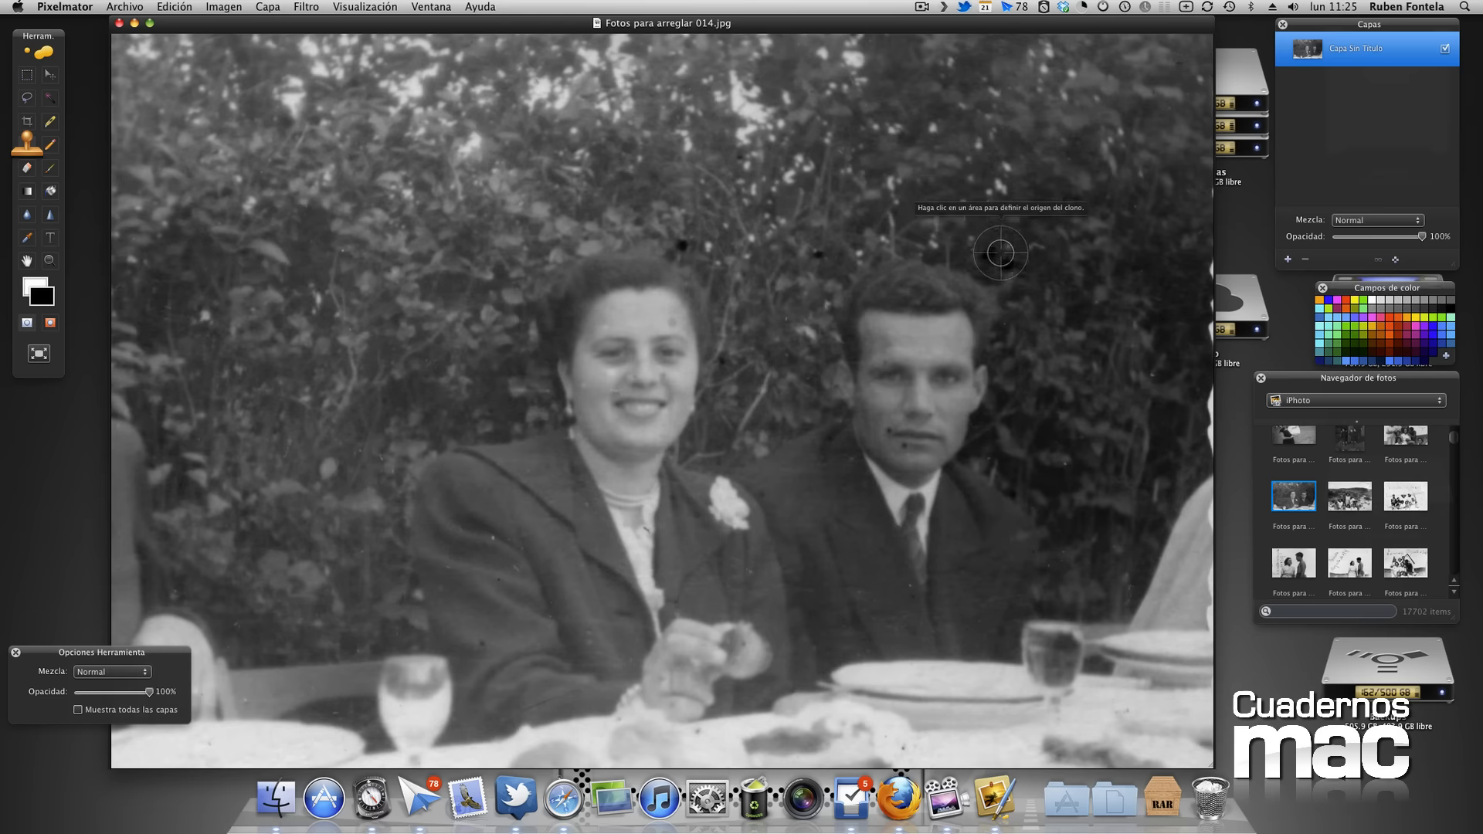
left_click(1035, 287, "alt")
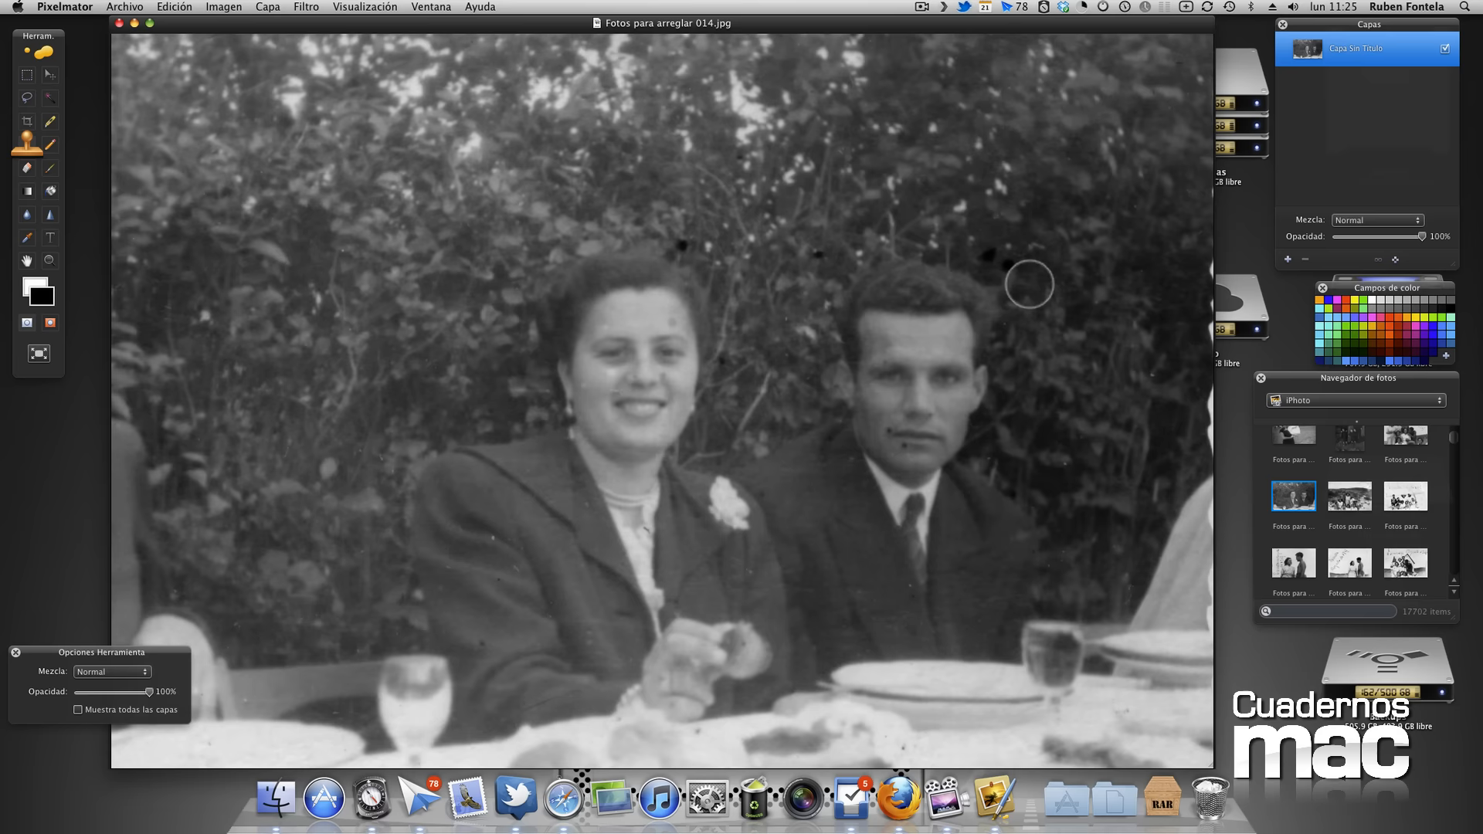
left_click(1008, 265, "alt")
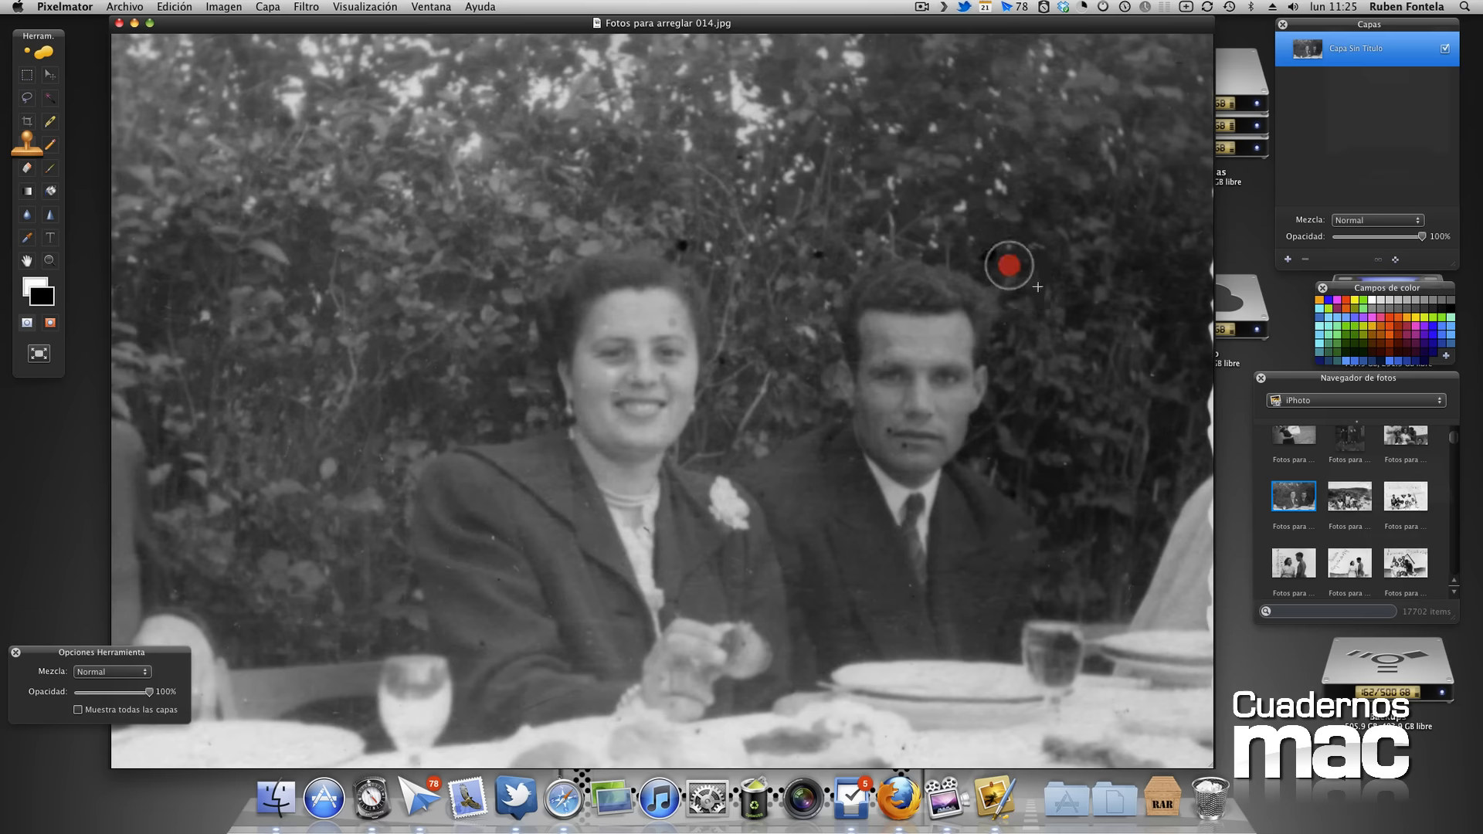
left_click(1016, 321)
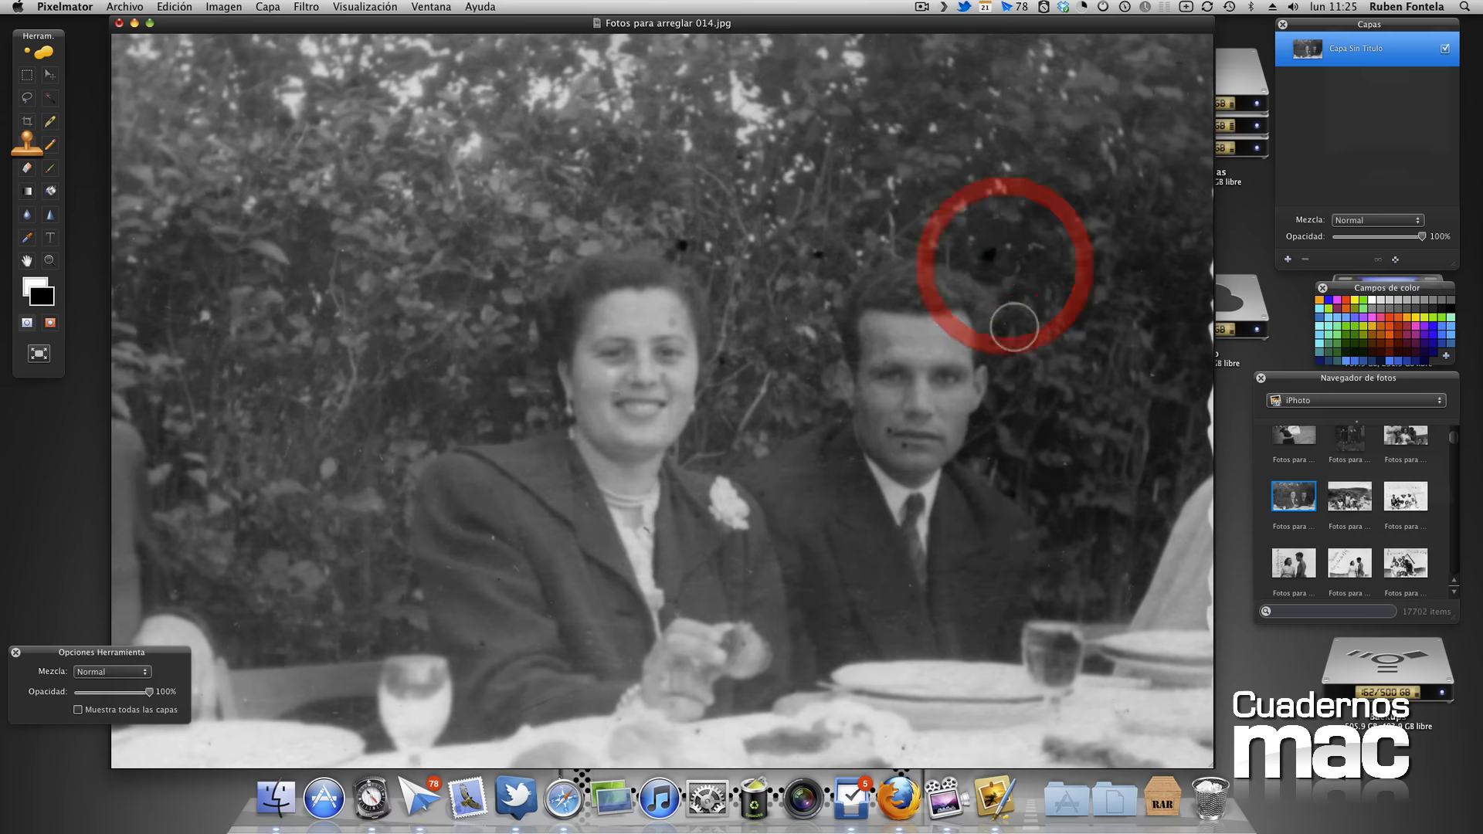
left_click(988, 256)
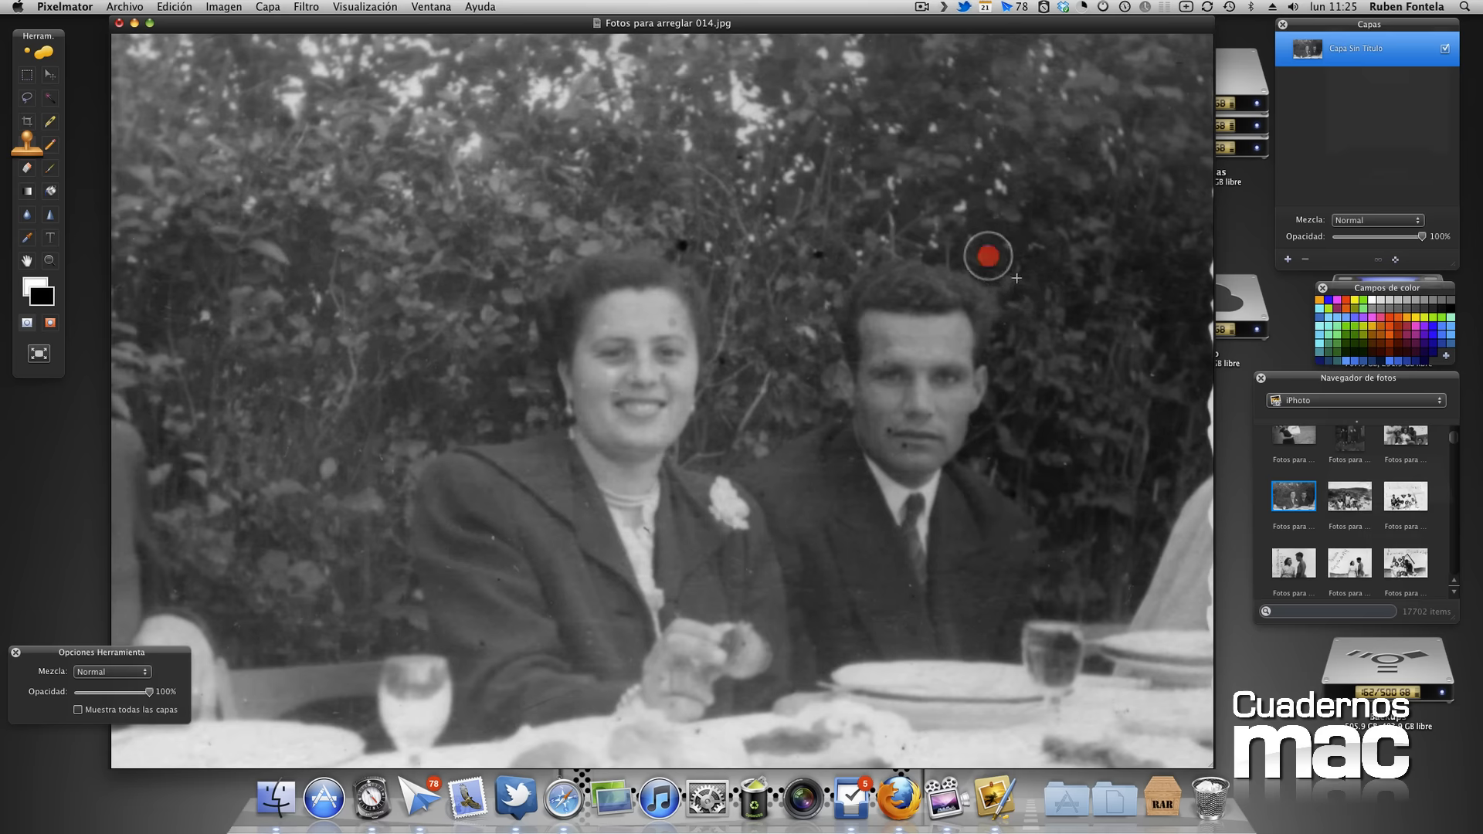
left_click(1013, 272, "alt")
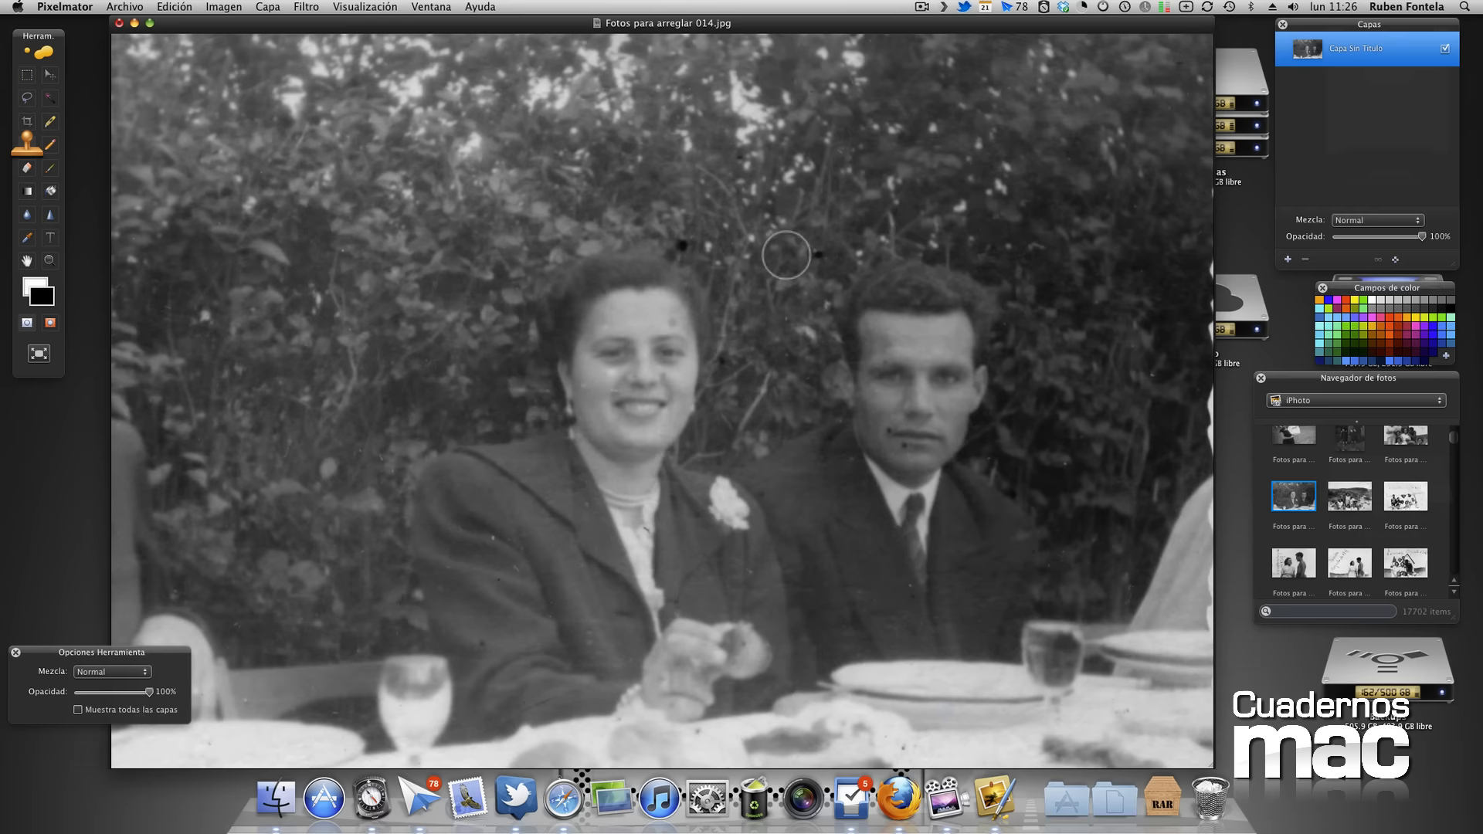
Clone nearby foliage over the black spot in the hedge between the two heads
key("alt")
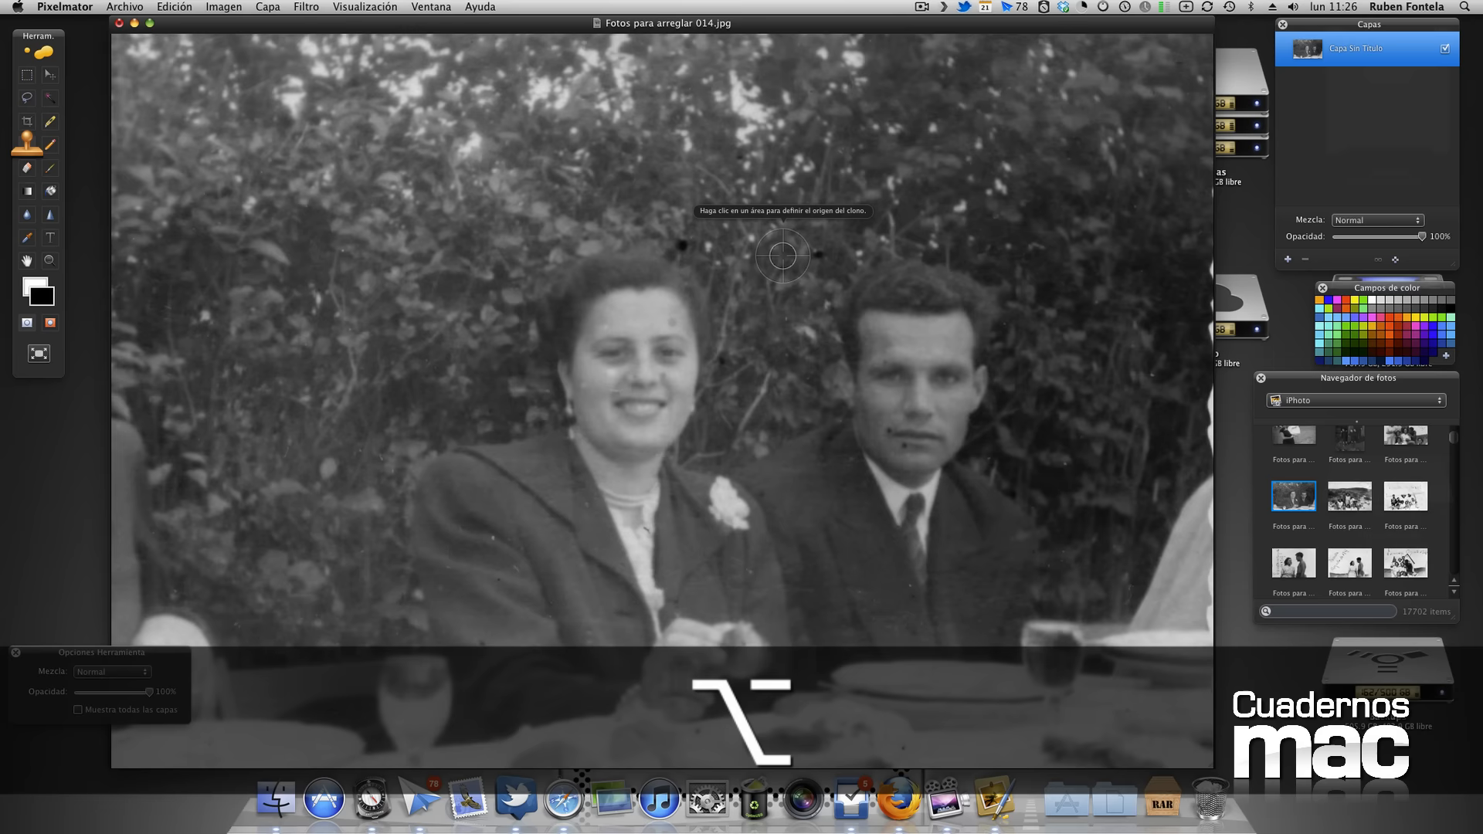
left_click(782, 256, "alt")
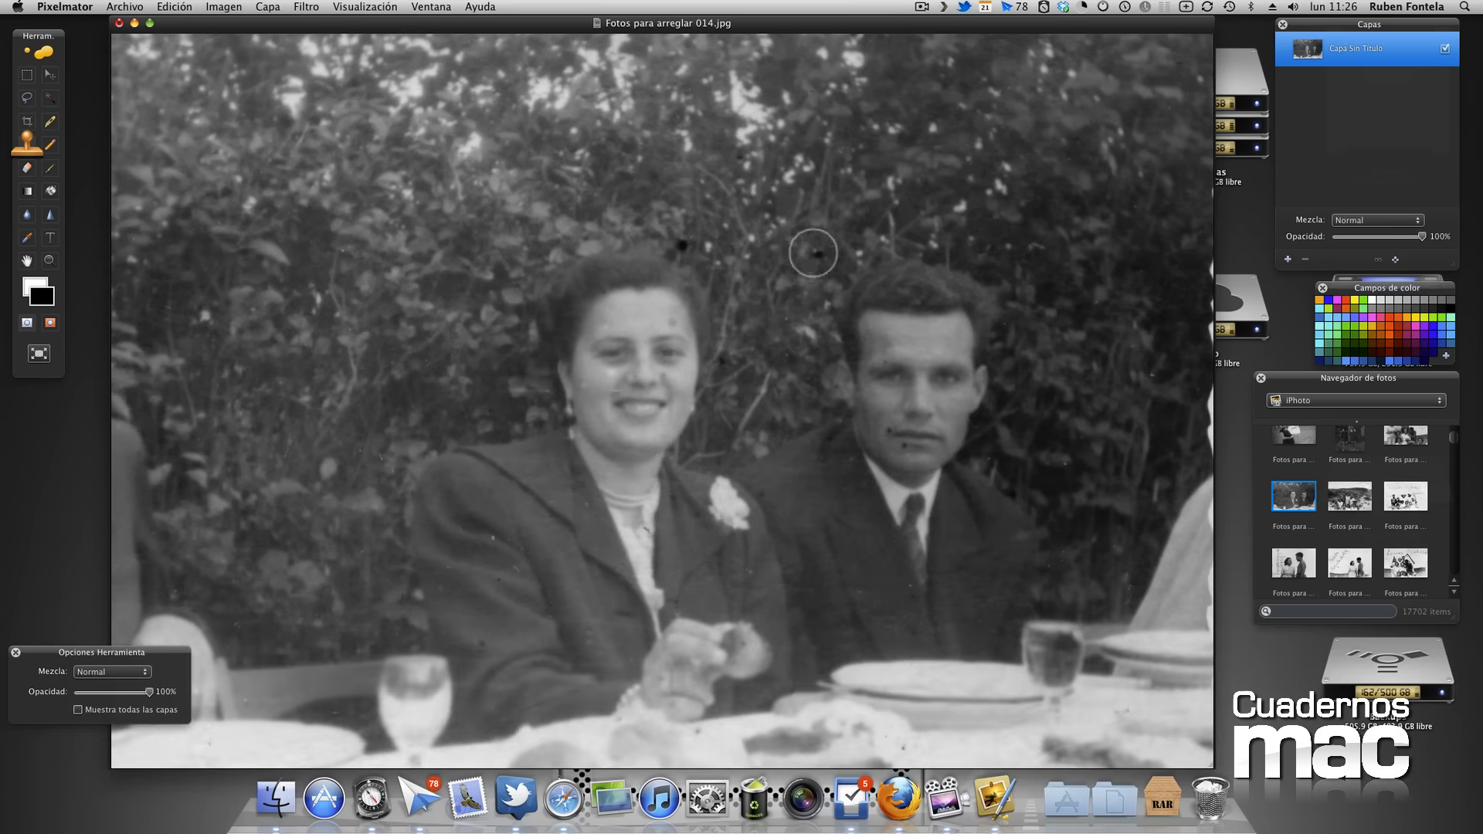
left_click(819, 256)
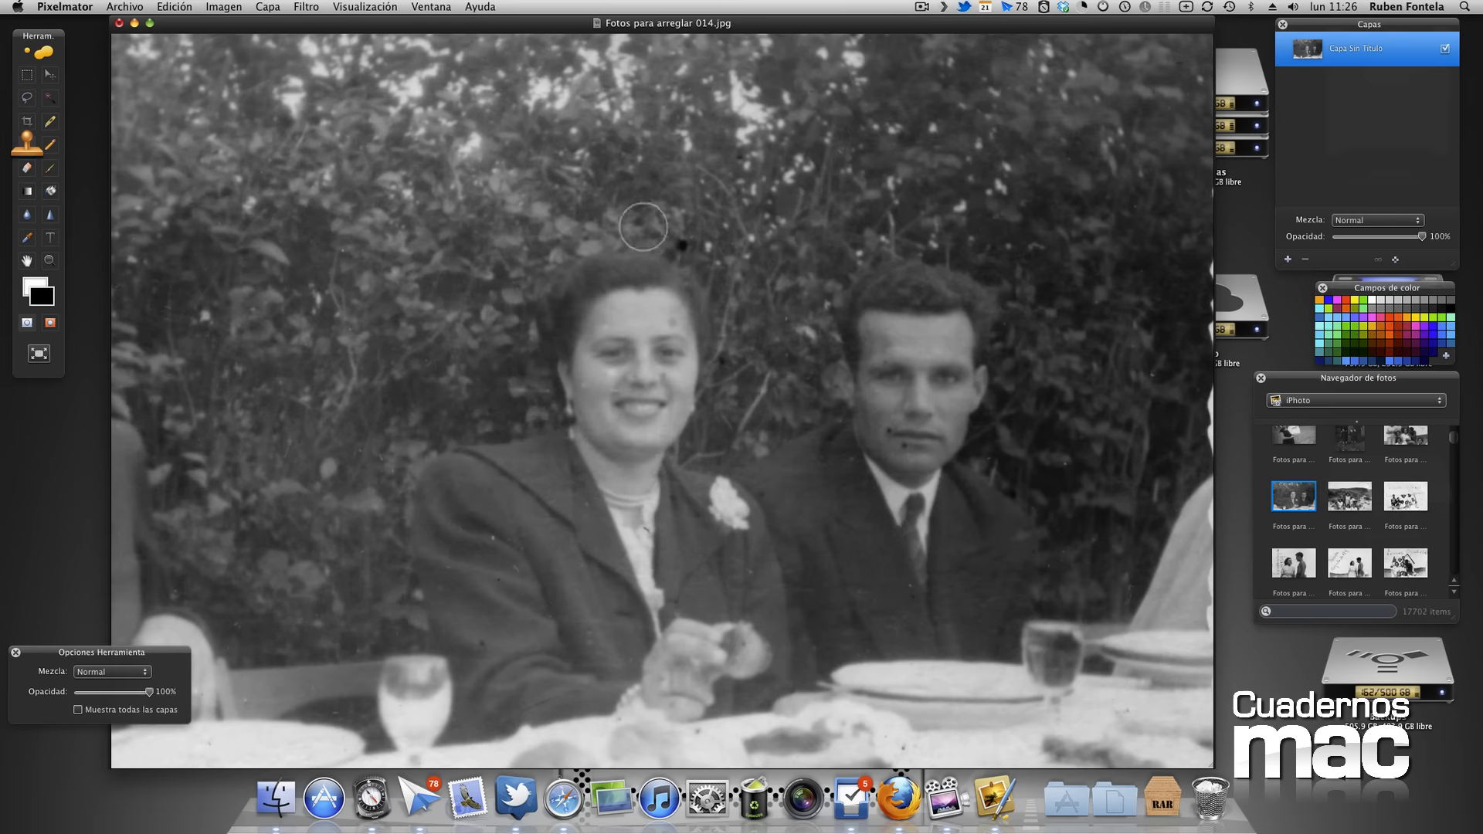
Clone adjacent foliage over the black spot just above the woman's hair
key("alt")
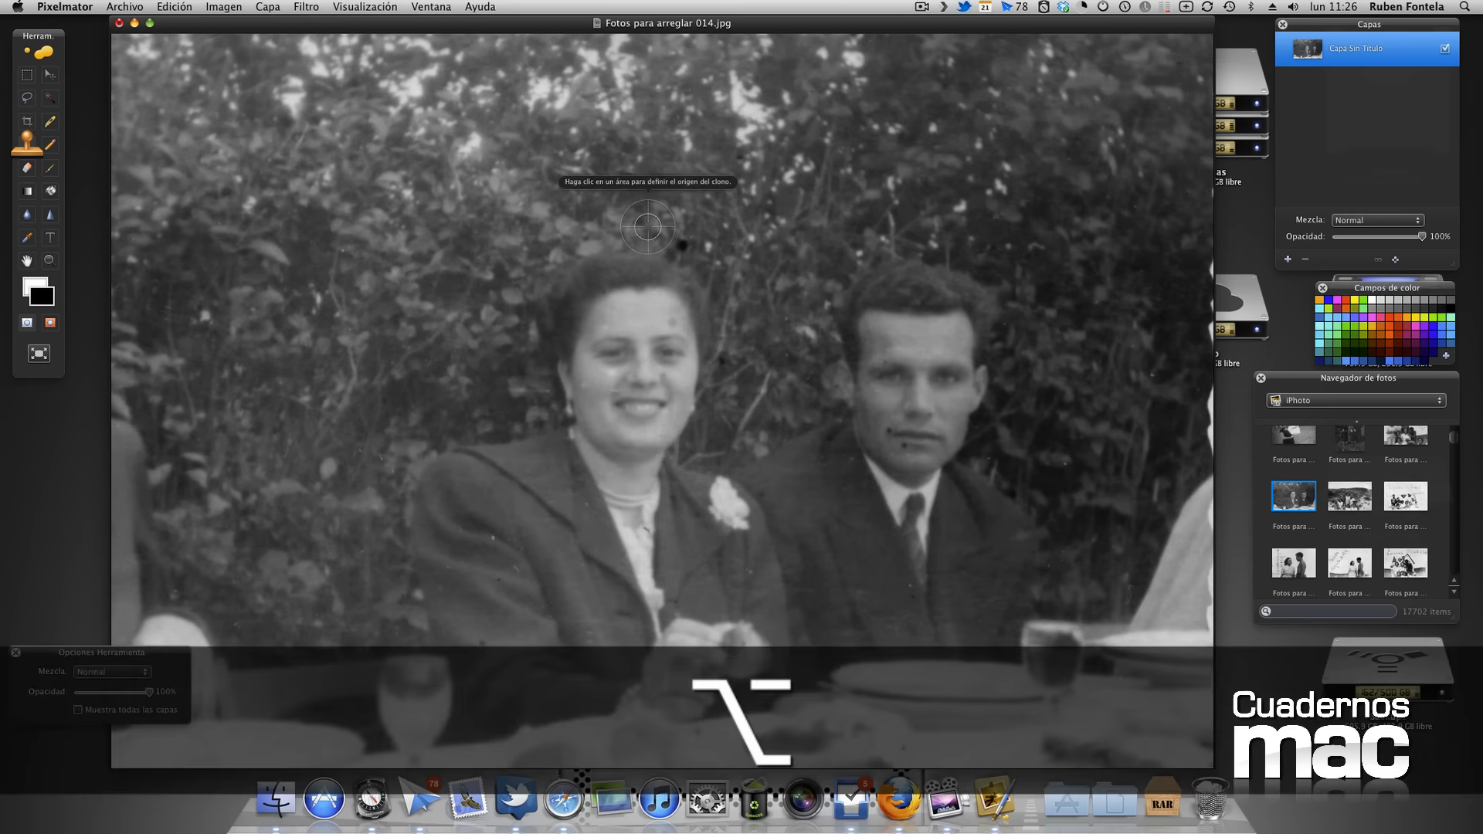
left_click(645, 235, "alt")
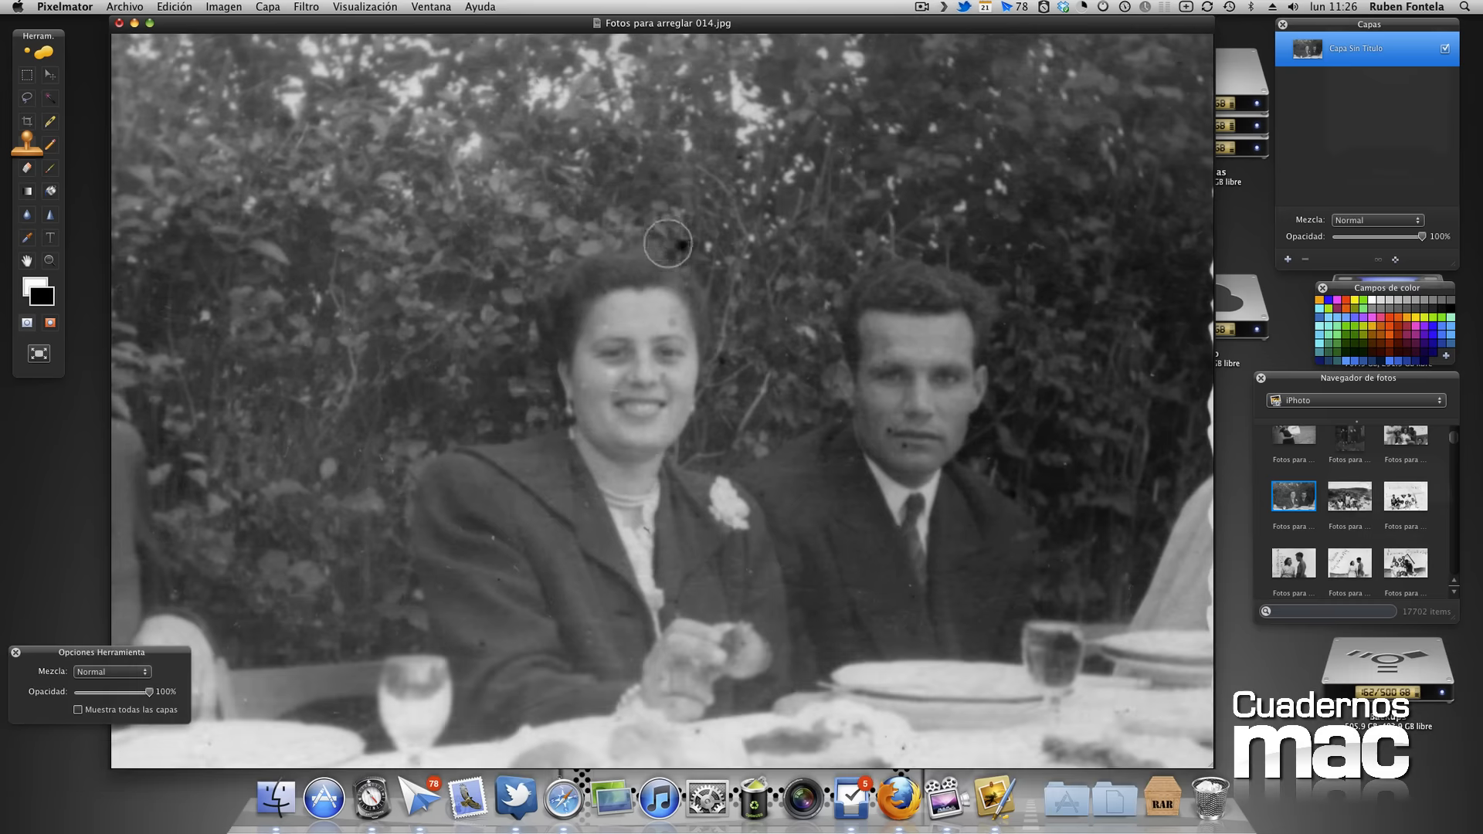
left_click(680, 244)
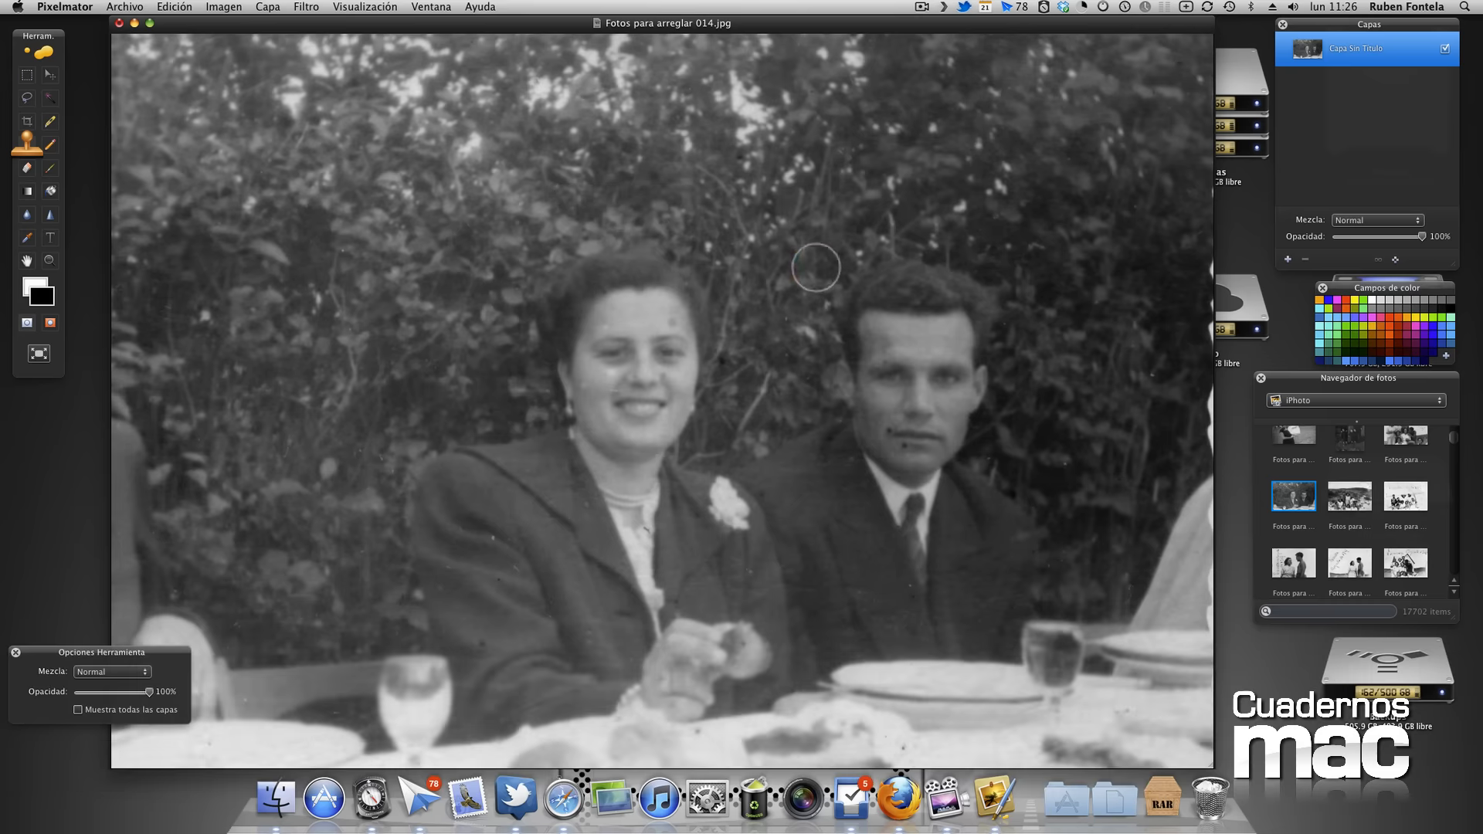
key("alt")
left_click(696, 249, "alt")
key("alt")
left_click(679, 248, "alt")
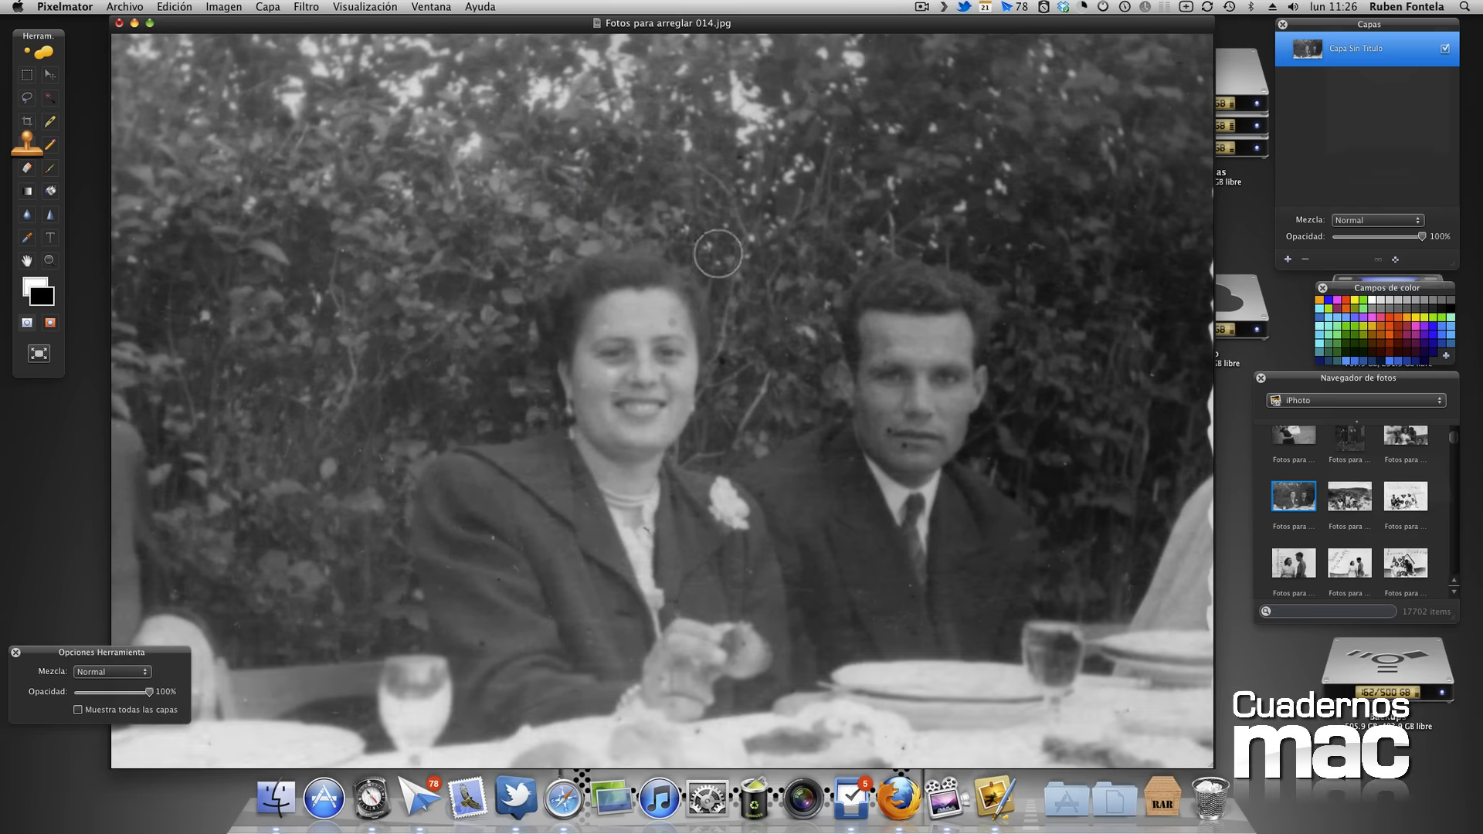
Set the clone brush to 35 px diameter and 50% hardness and retouch the blemish on the woman's forehead
right_click(702, 222)
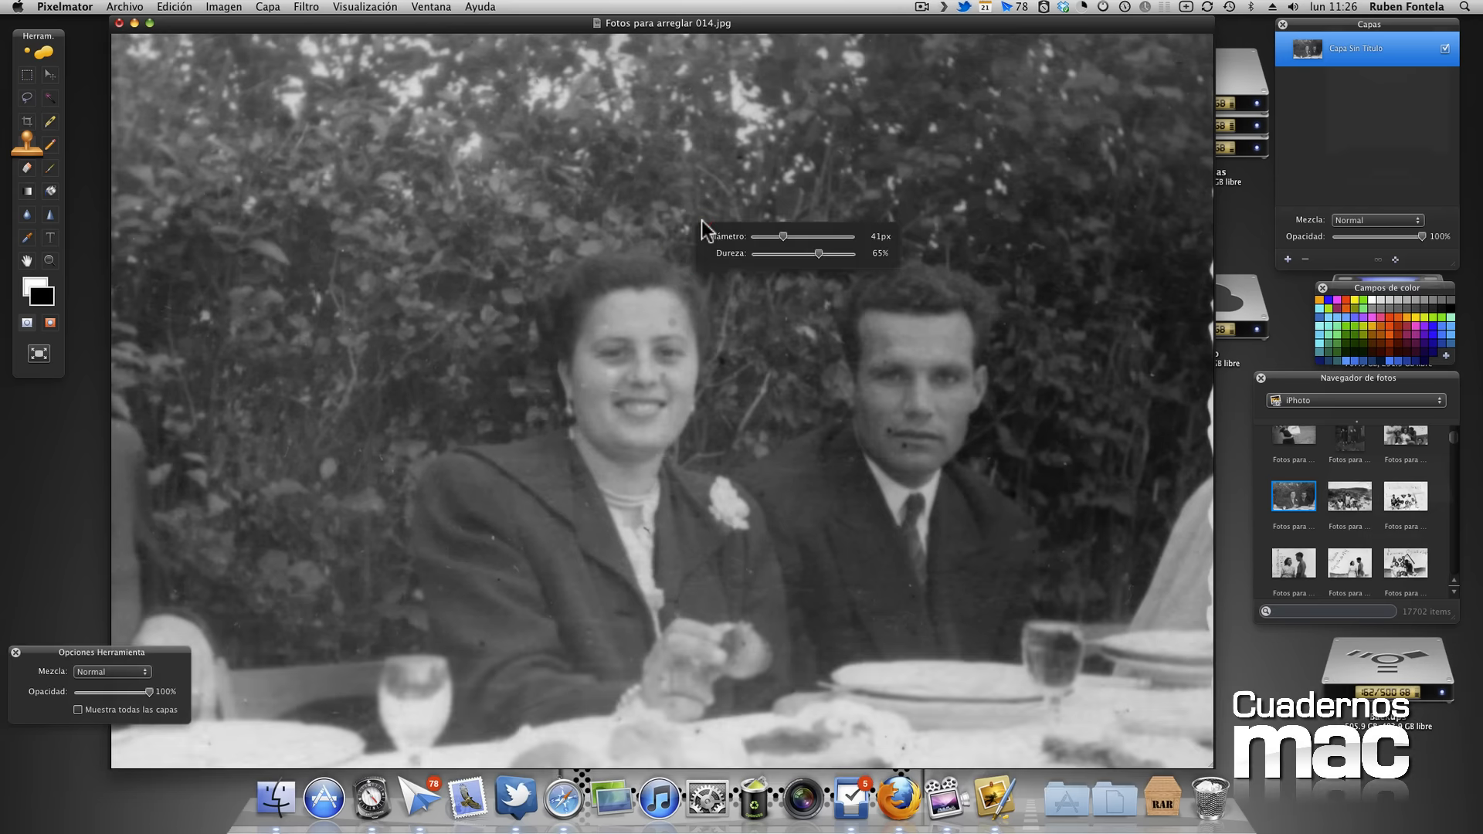
mouse_move(754, 220)
left_mouse_down()
mouse_move(781, 235)
mouse_move(767, 240)
mouse_move(840, 234)
left_mouse_up()
left_click_drag(835, 349, 751, 224)
left_click_drag(852, 268, 833, 272)
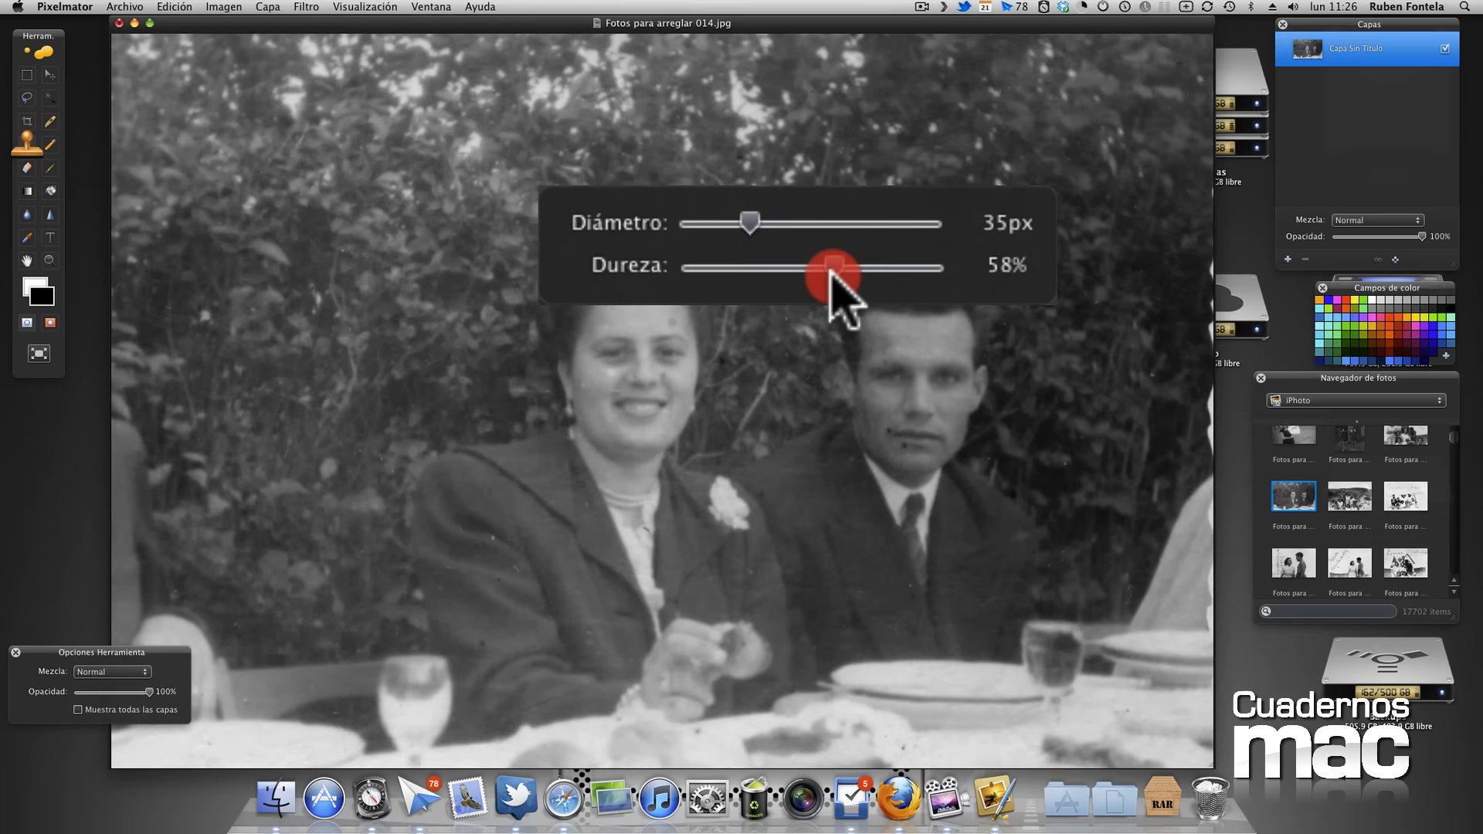
mouse_move(811, 256)
left_mouse_down()
mouse_move(833, 252)
mouse_move(808, 253)
left_mouse_up()
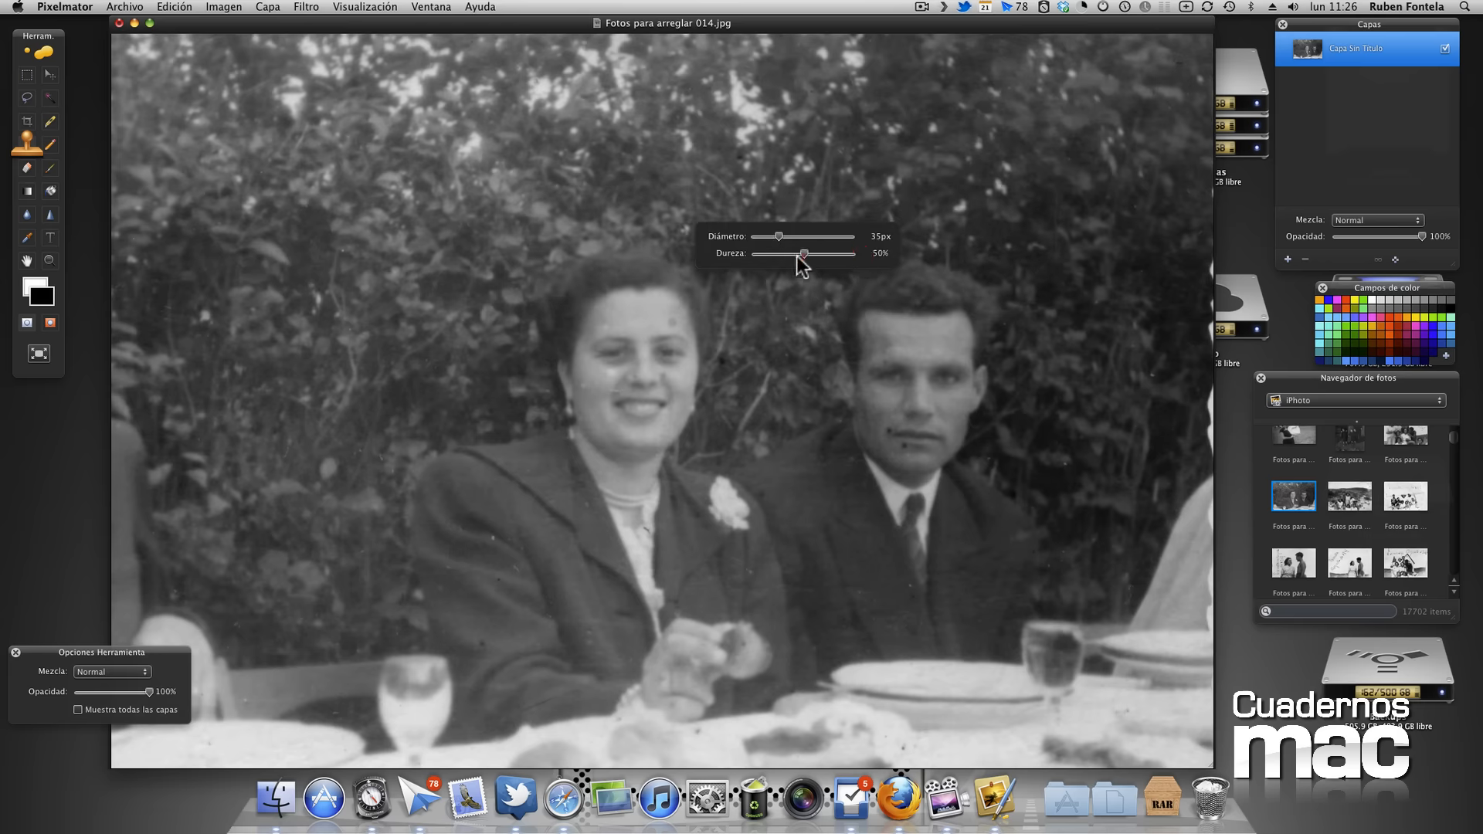
key("alt")
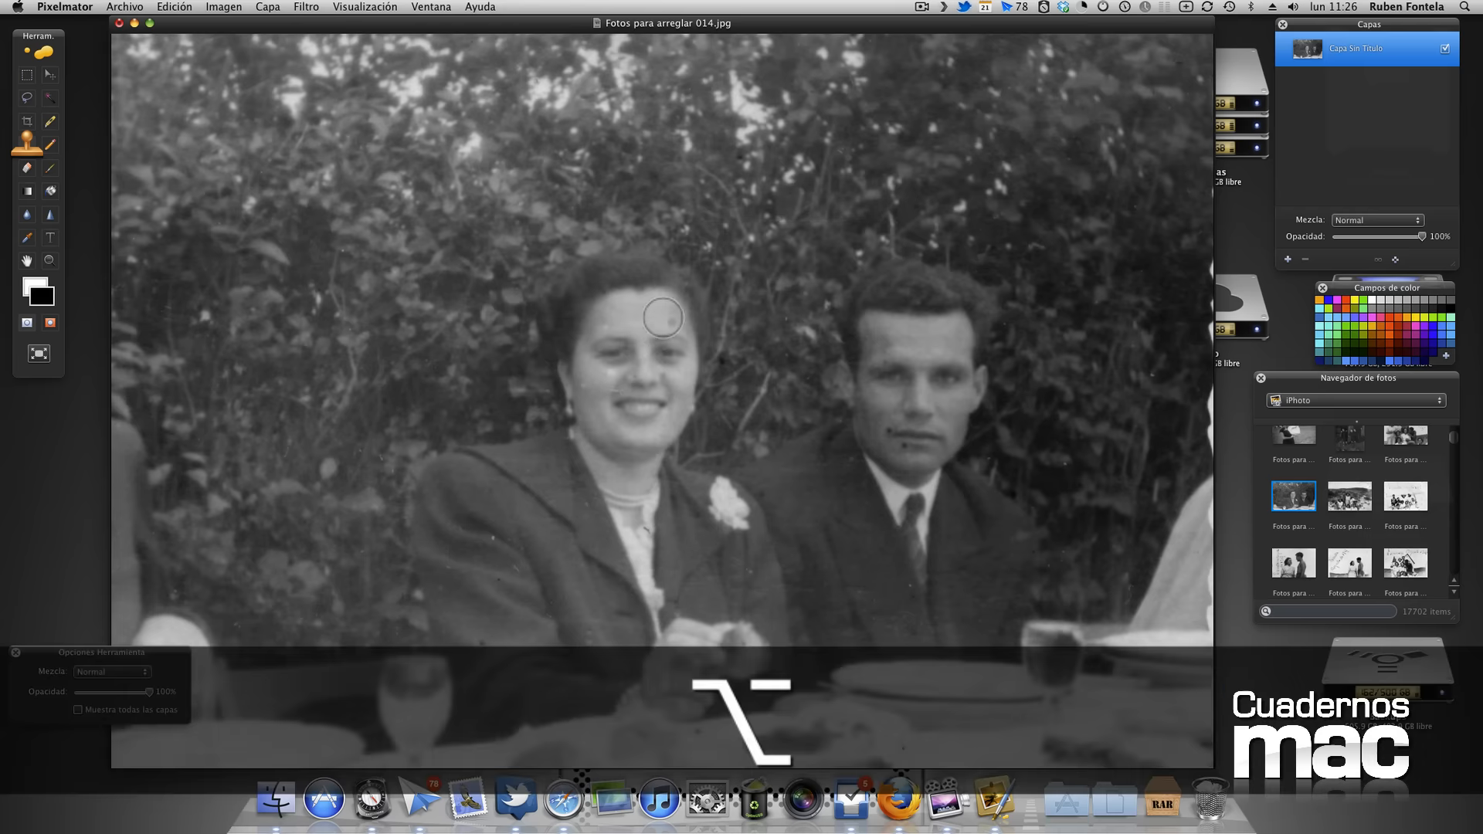
left_click(669, 316, "alt")
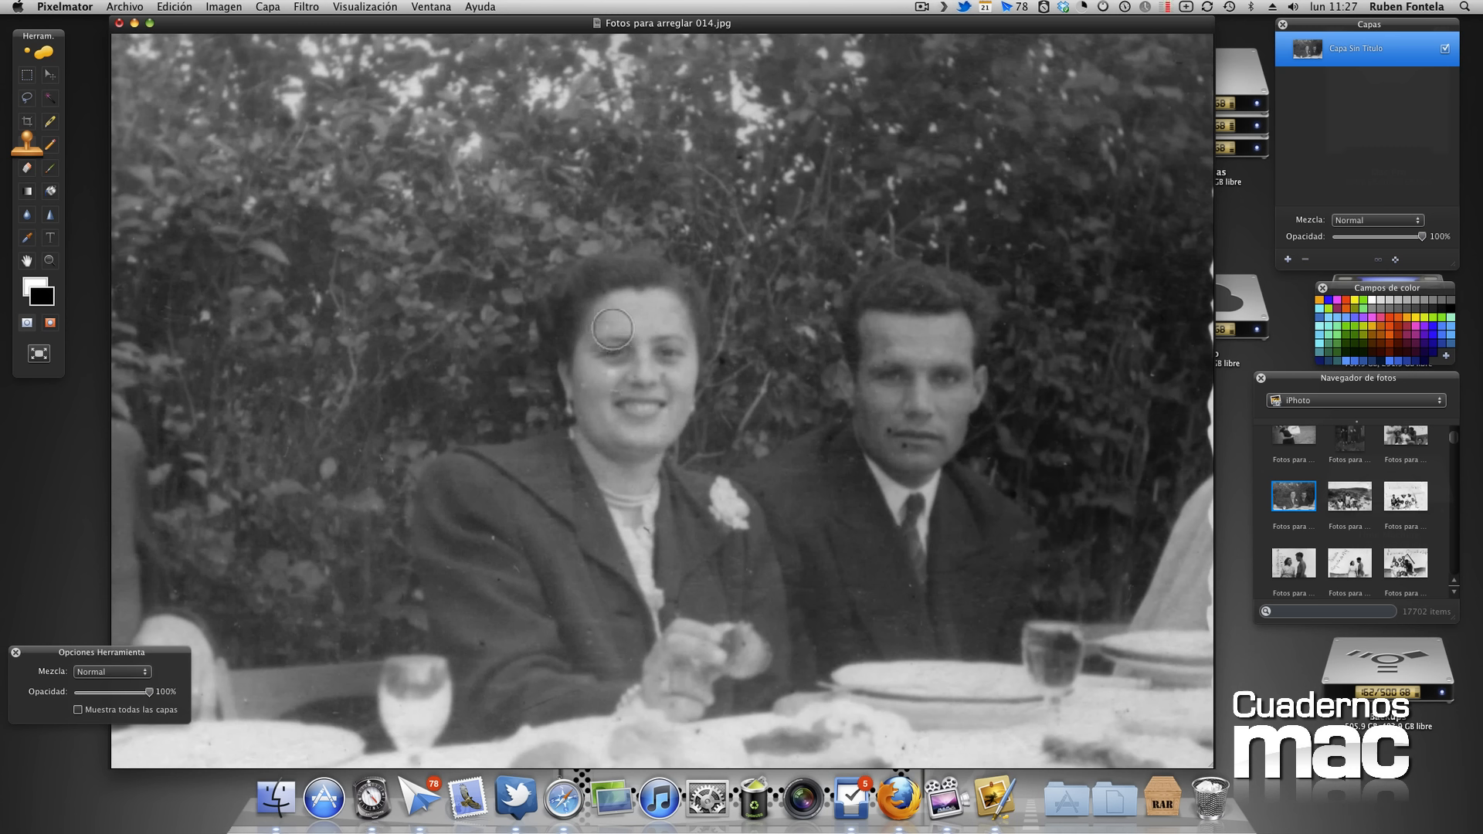
Draw a rectangular marquee around the woman's head and shoulders in new-selection mode
left_click(26, 75)
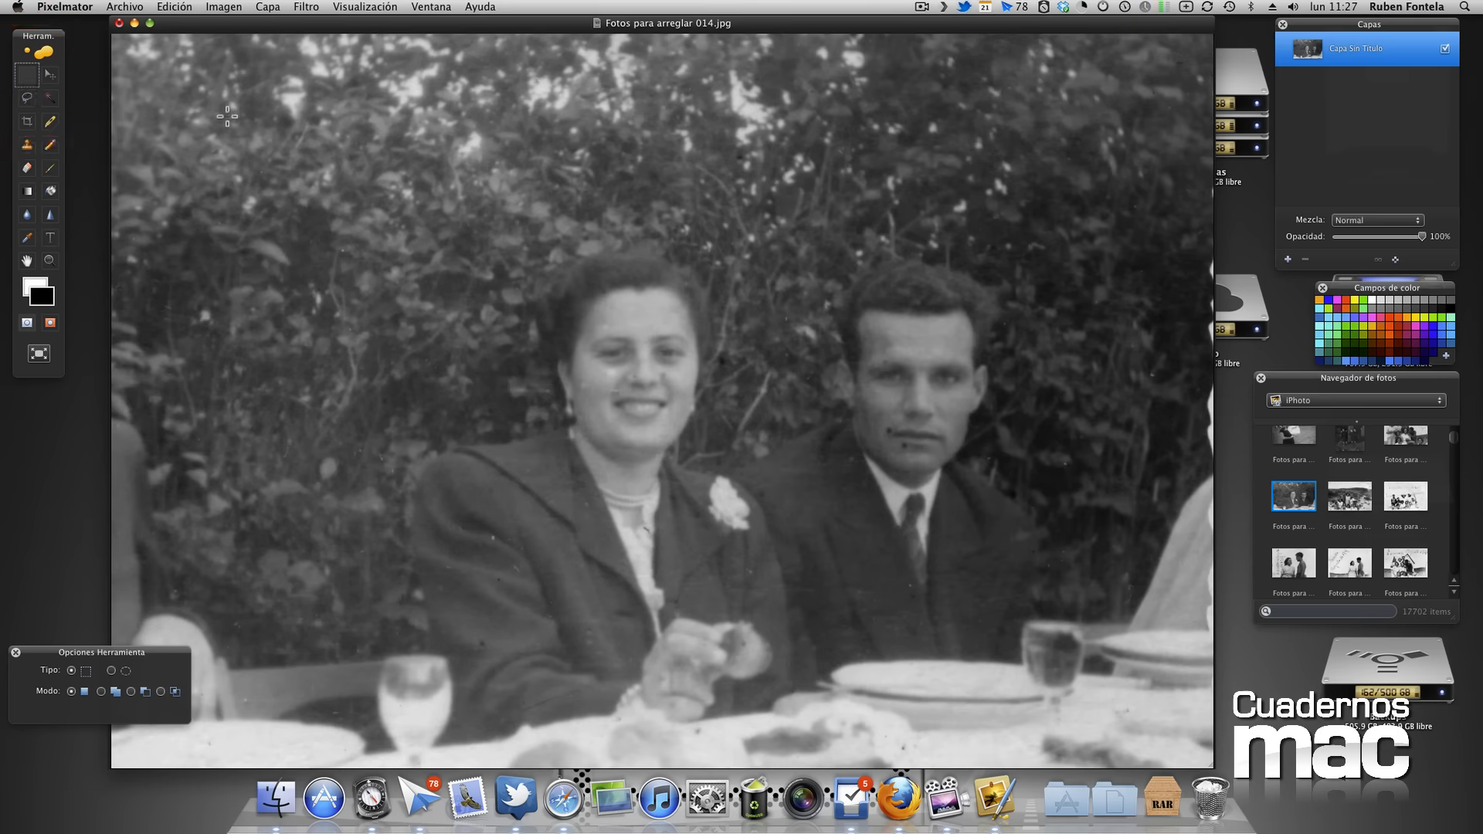
left_click(27, 79)
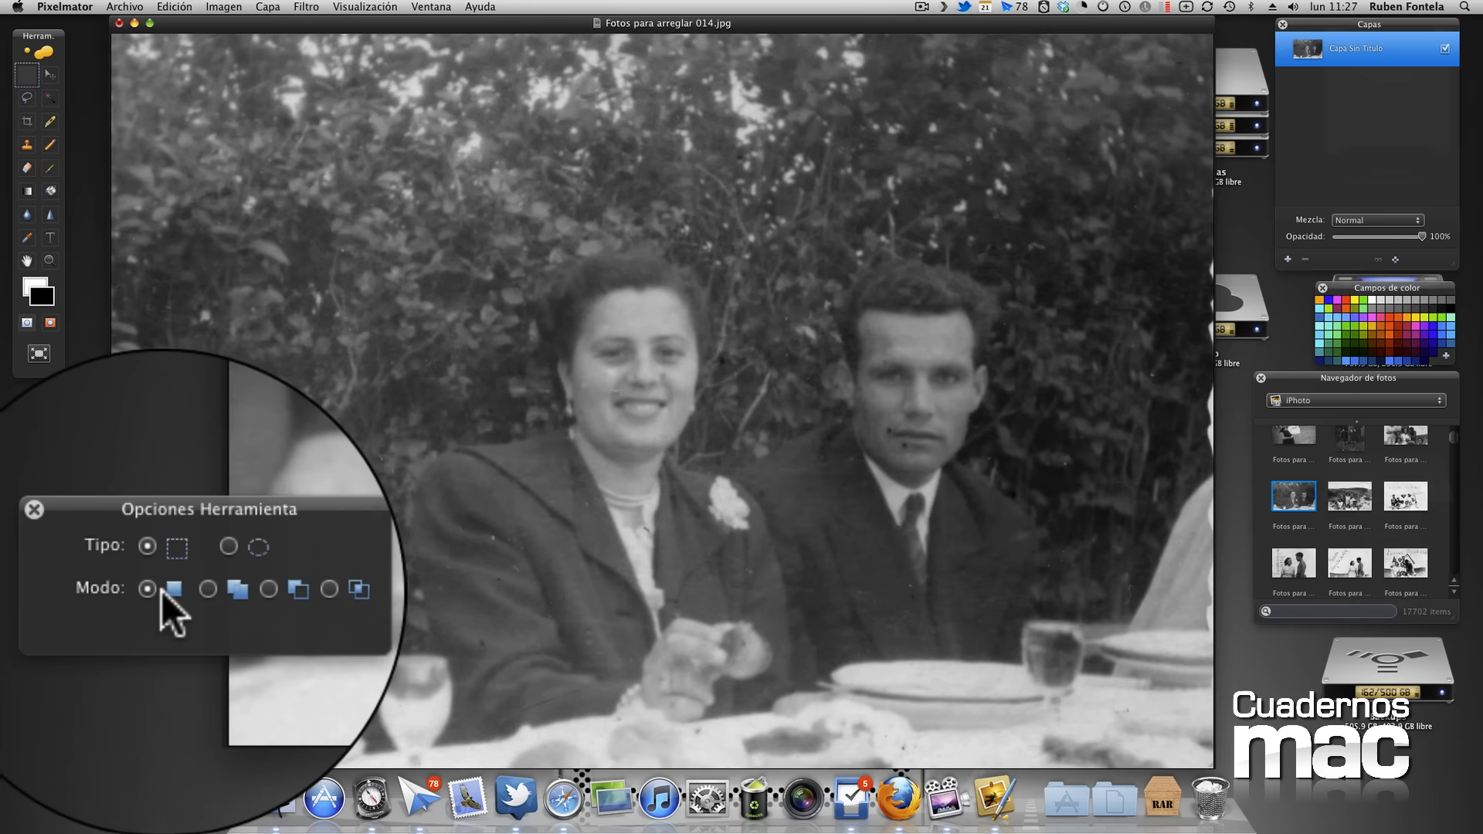
left_click(236, 589)
left_click(239, 591)
left_click(239, 591)
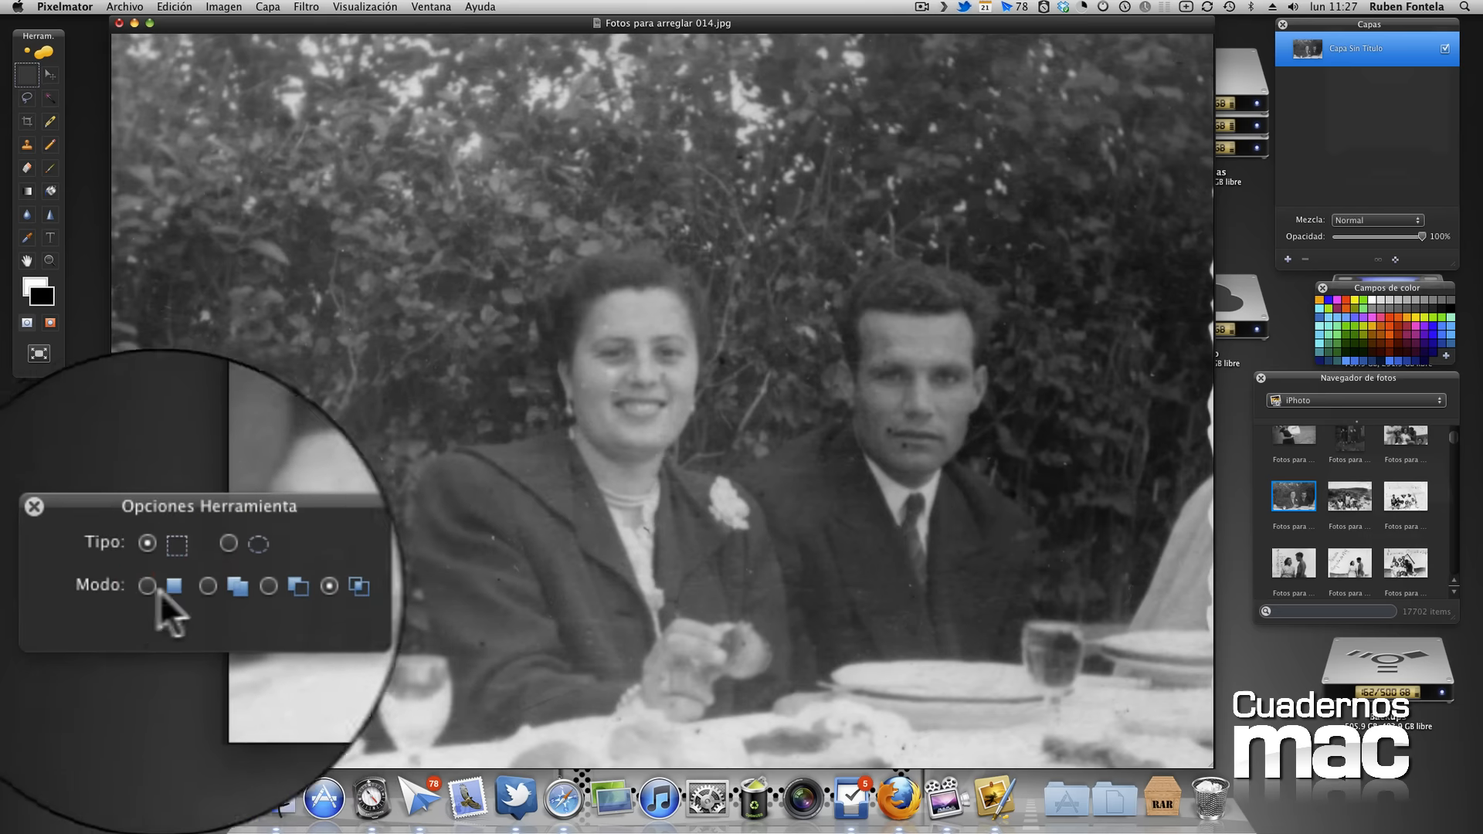
left_click(132, 591)
left_click_drag(458, 199, 724, 522)
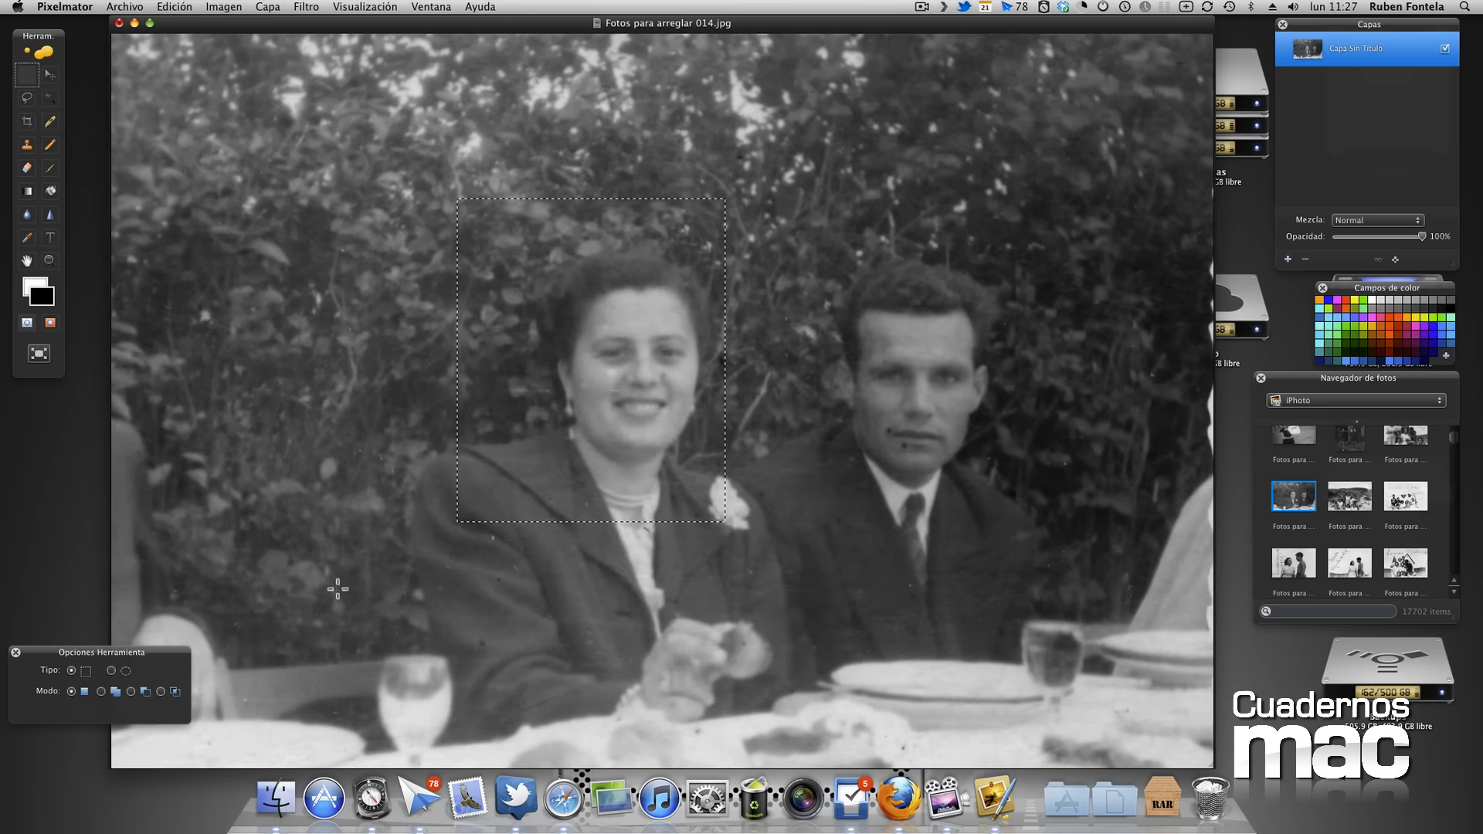
Replace the selection with a rectangle around the man's head, and add a second rectangle from the foliage above the woman to her chin
left_click_drag(800, 192, 1005, 322)
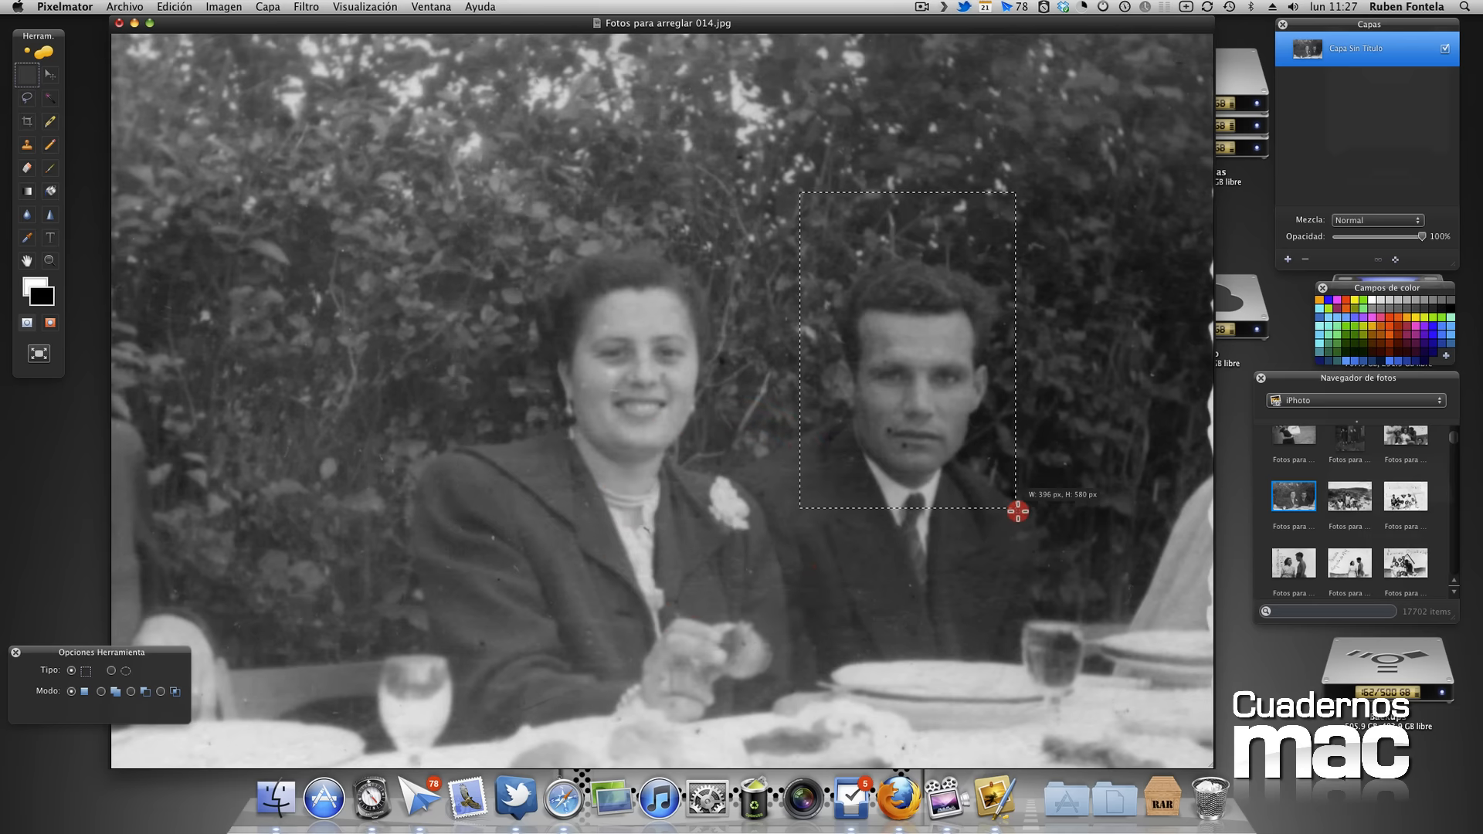
left_click_drag(1029, 524, 1029, 525)
left_click(99, 691)
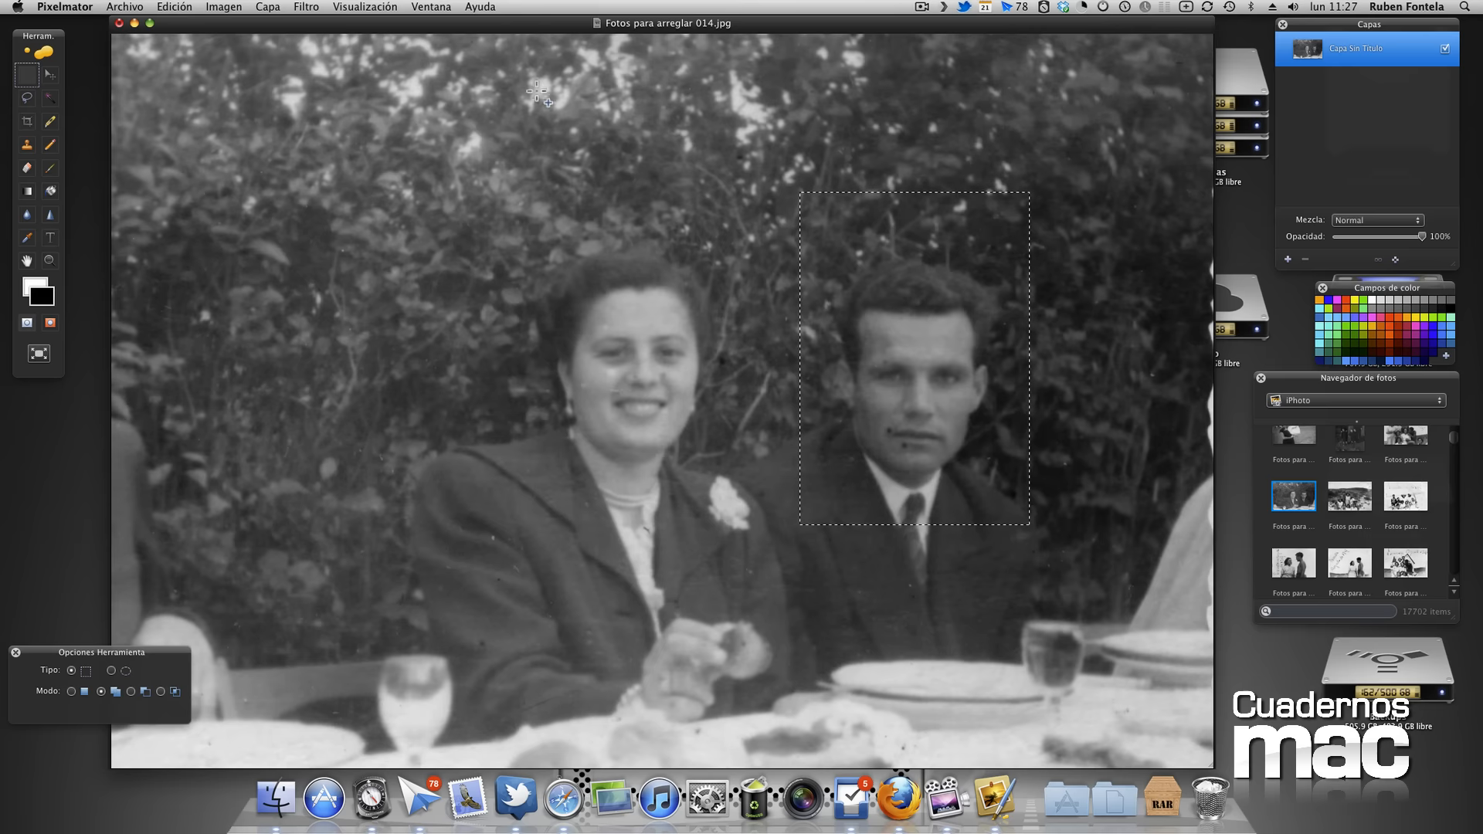
left_click_drag(533, 87, 734, 439)
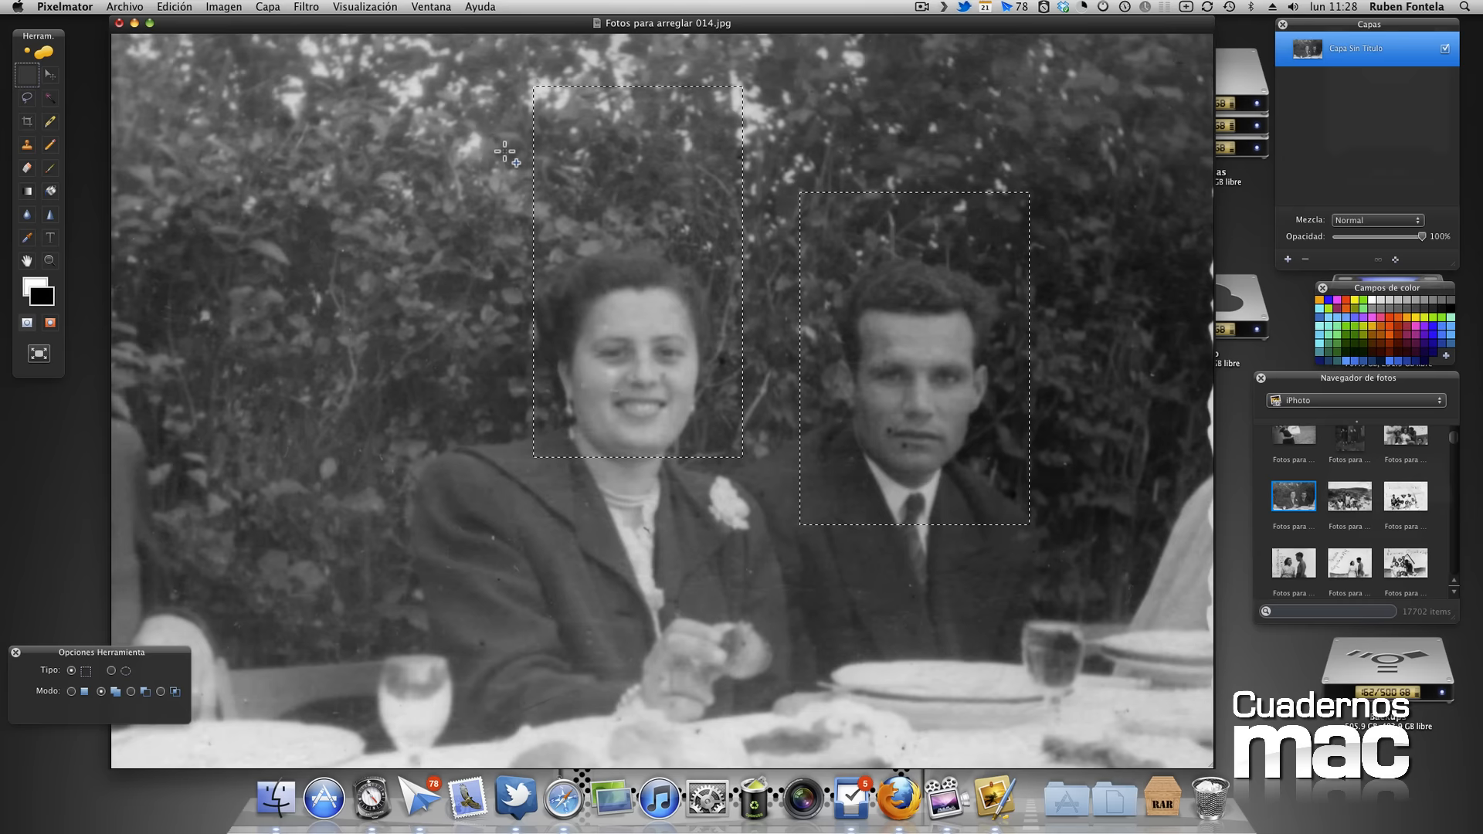
Subtract strips above and below the man's head from the selection, and intersect the result with an about 680 by 584 px rectangle around the woman
left_click(130, 691)
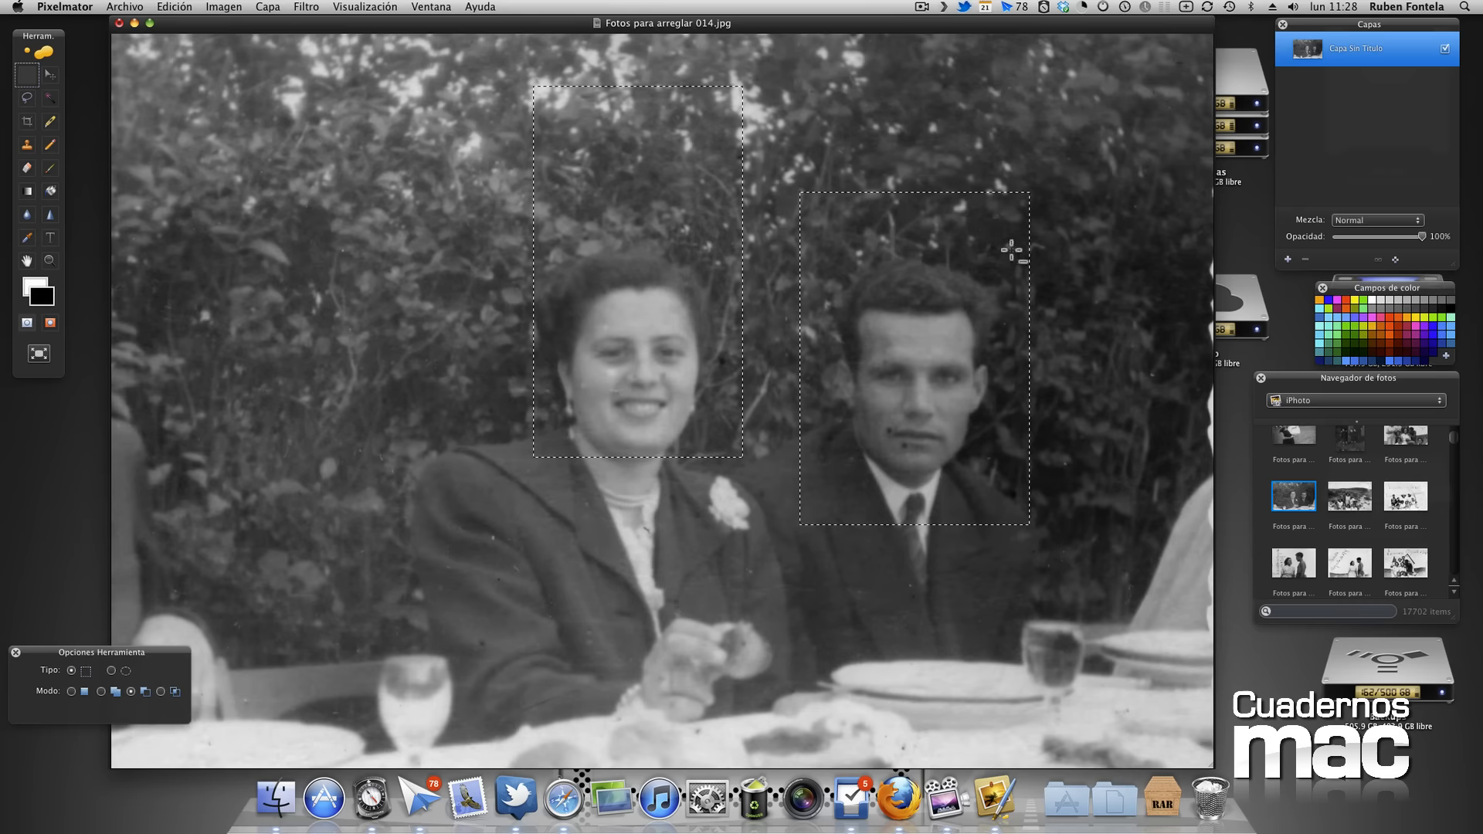
left_click_drag(771, 72, 795, 202)
left_click_drag(871, 240, 1071, 250)
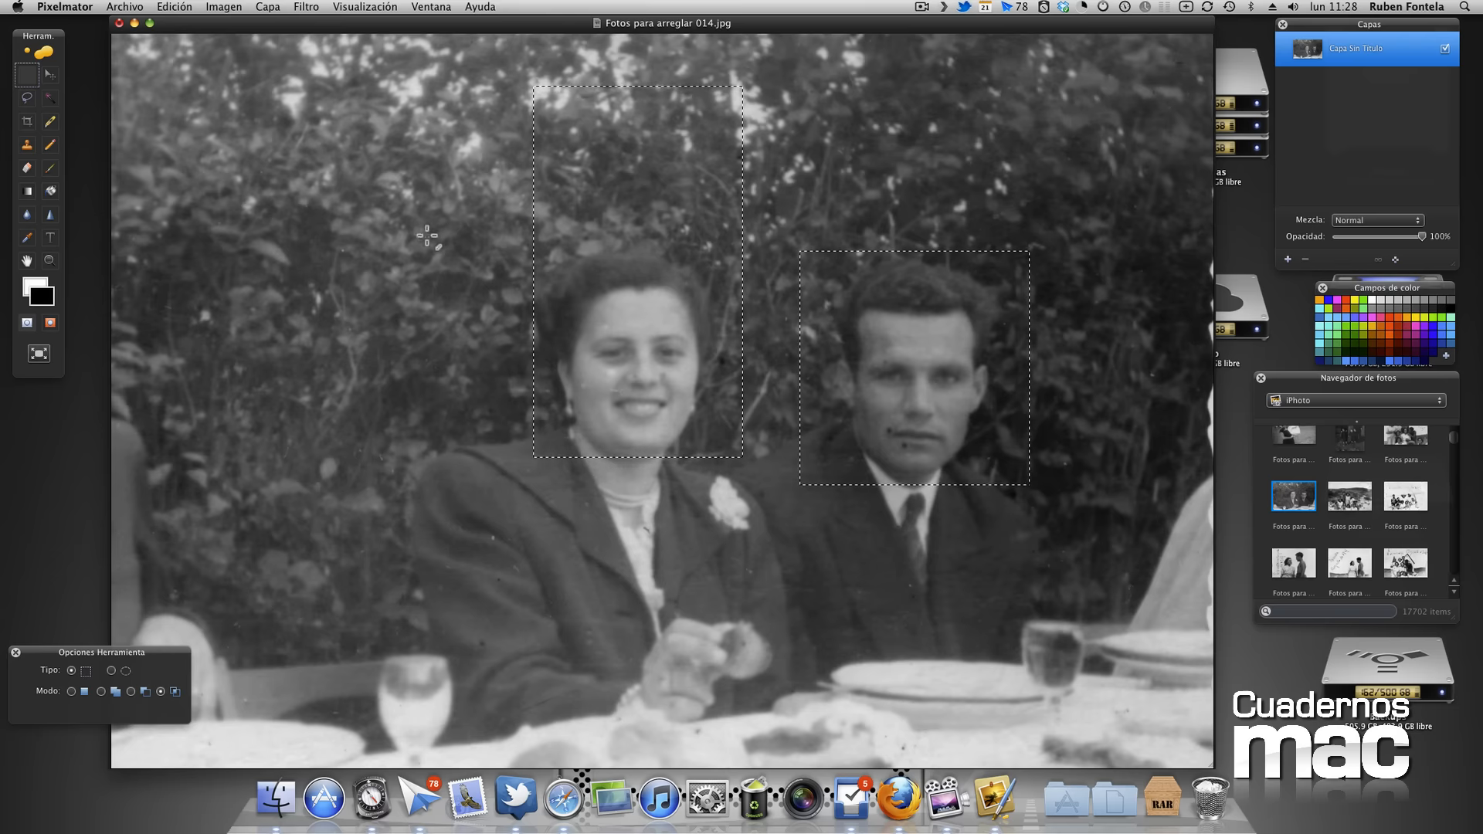
left_click_drag(412, 256, 781, 575)
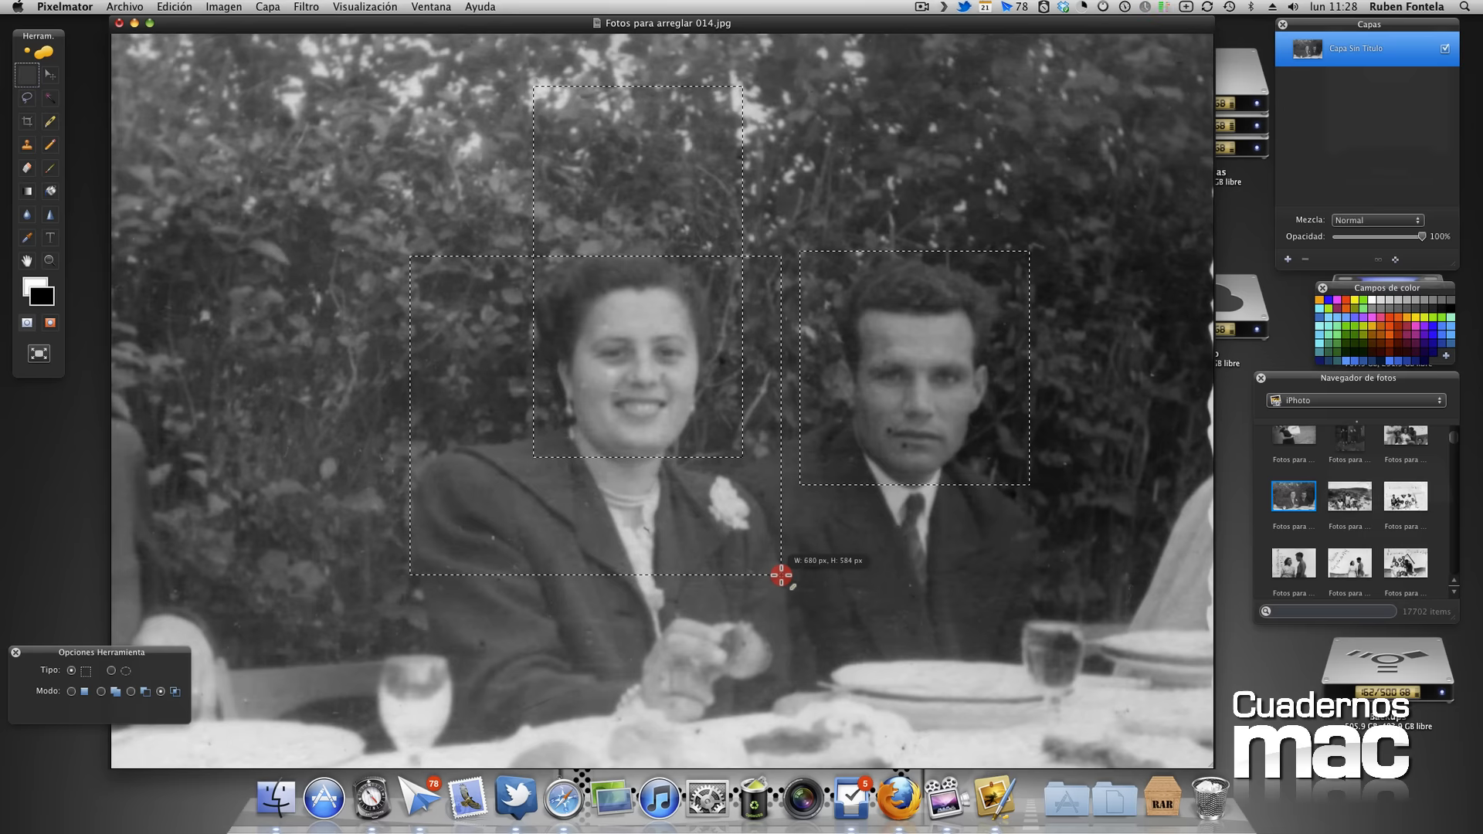
left_click_drag(781, 575, 781, 577)
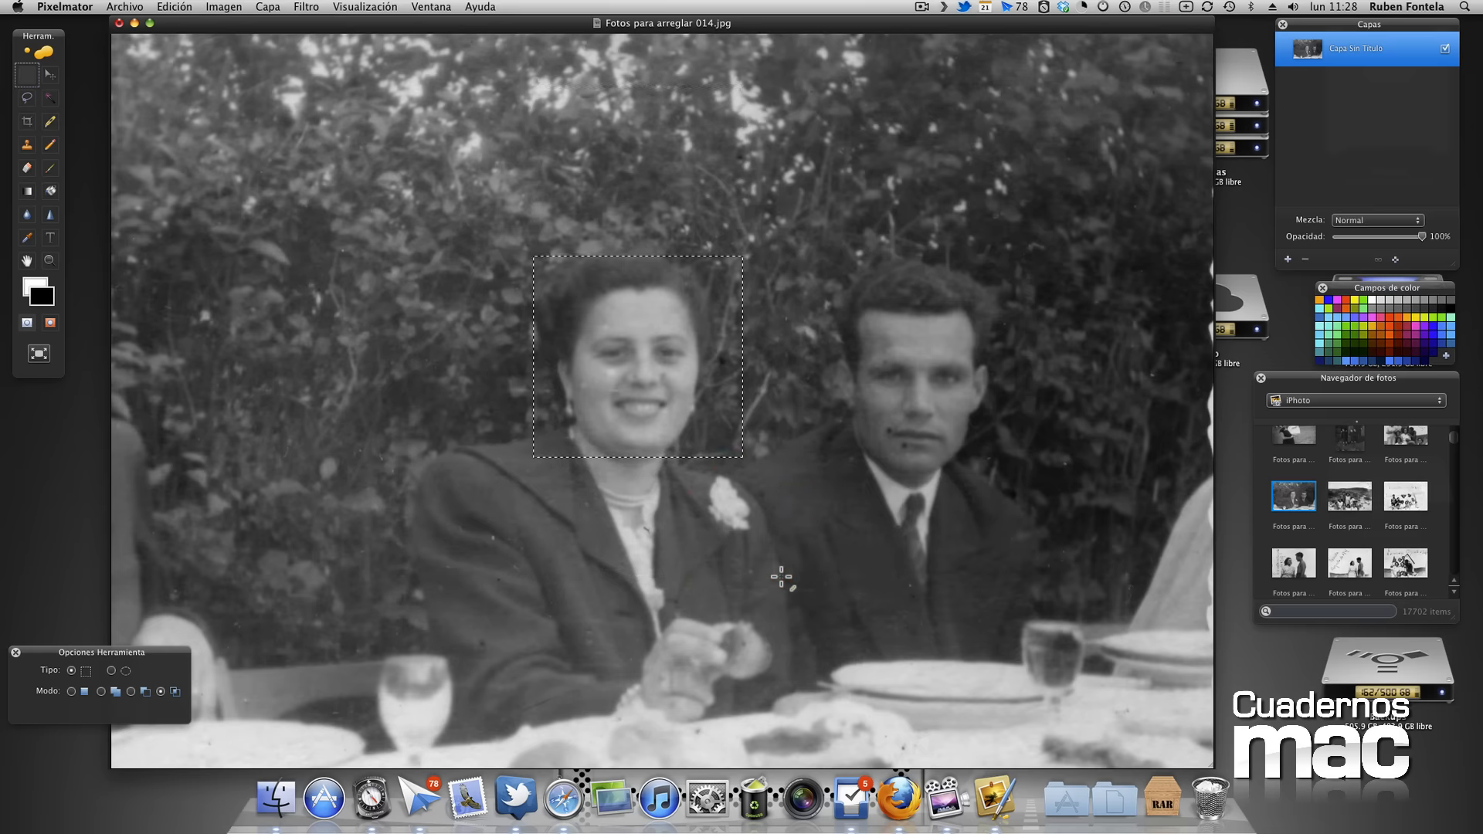